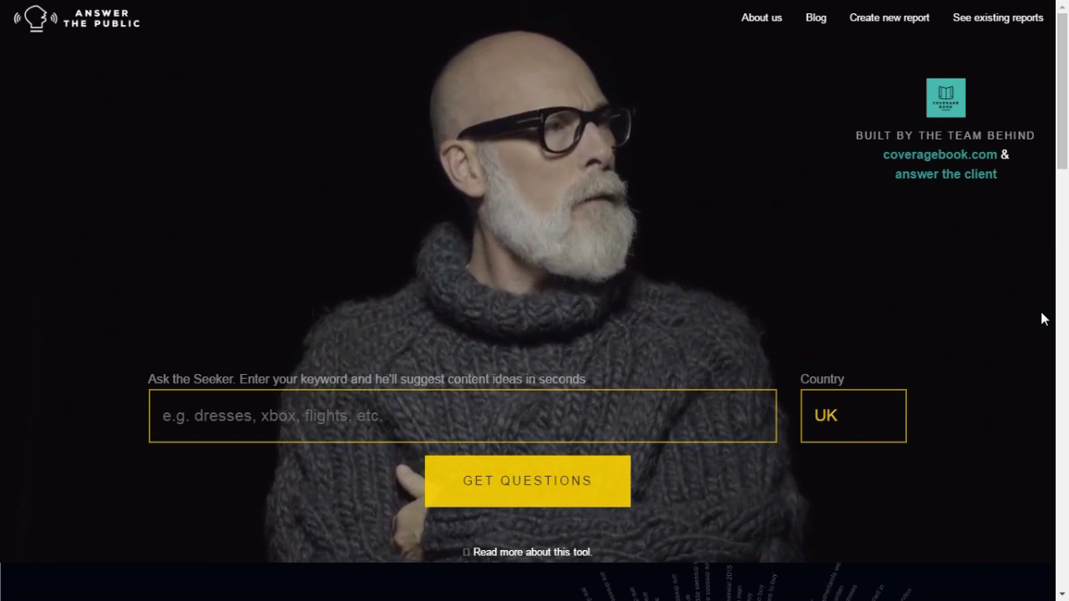
- Enter 'mba' as the keyword, switch the country from UK to US and get the questions
click(413, 432)
text(m)
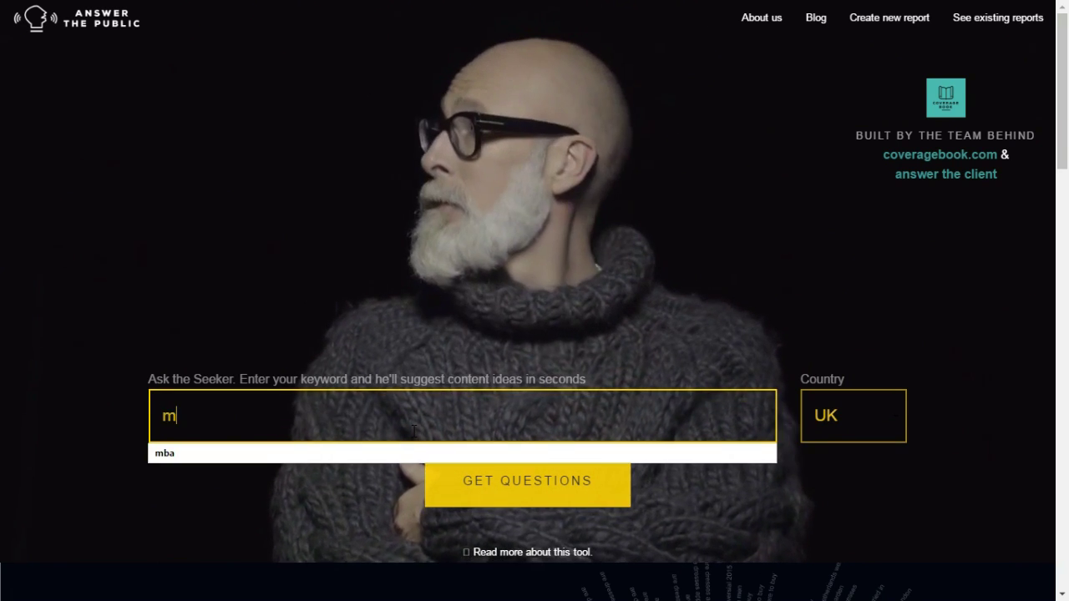
text(ba)
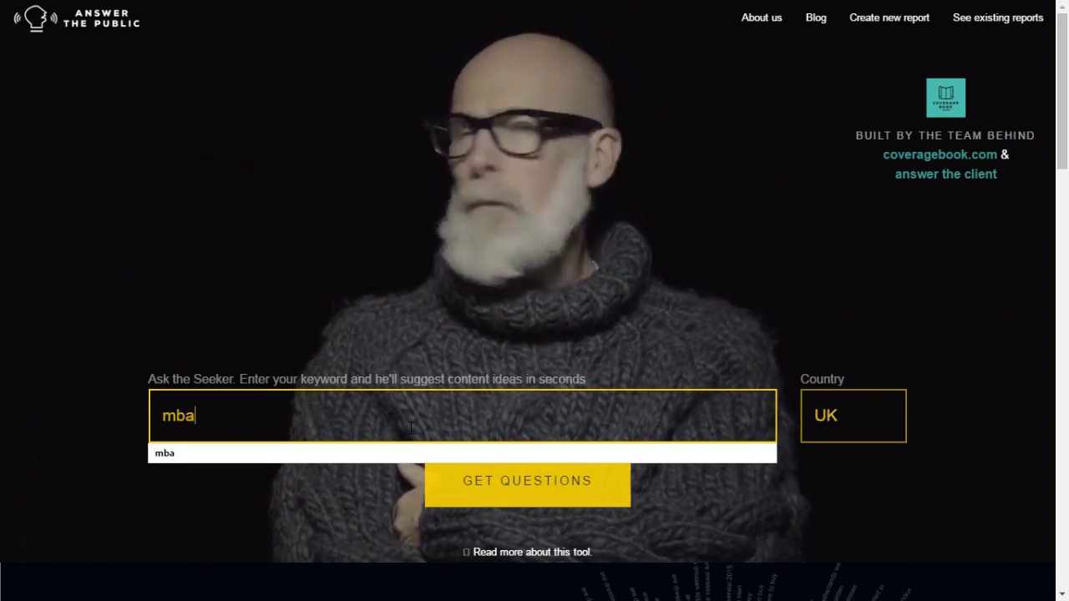
click(840, 407)
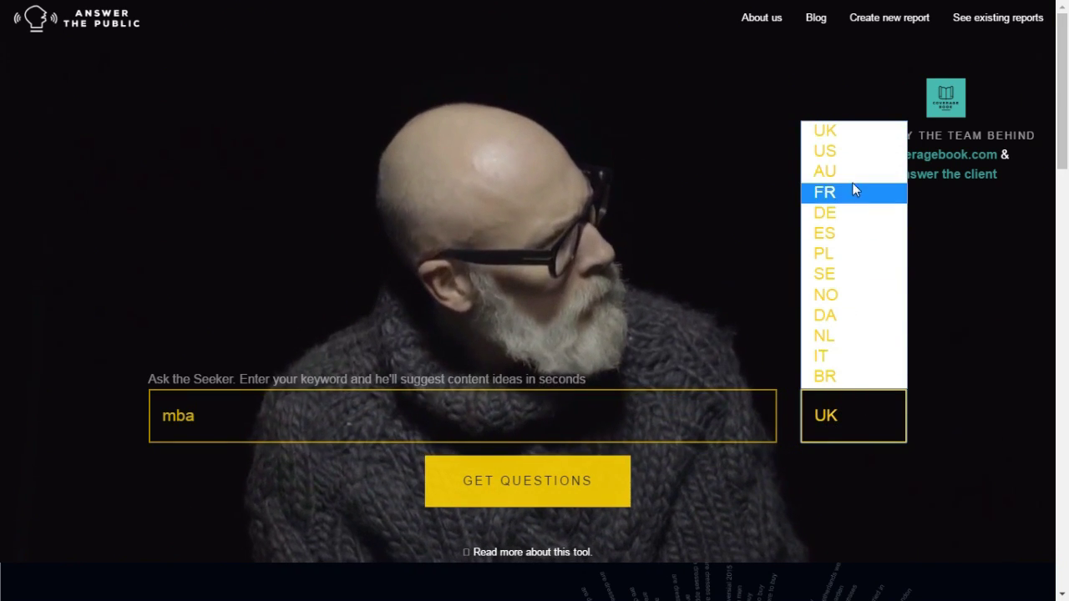
click(840, 151)
click(602, 493)
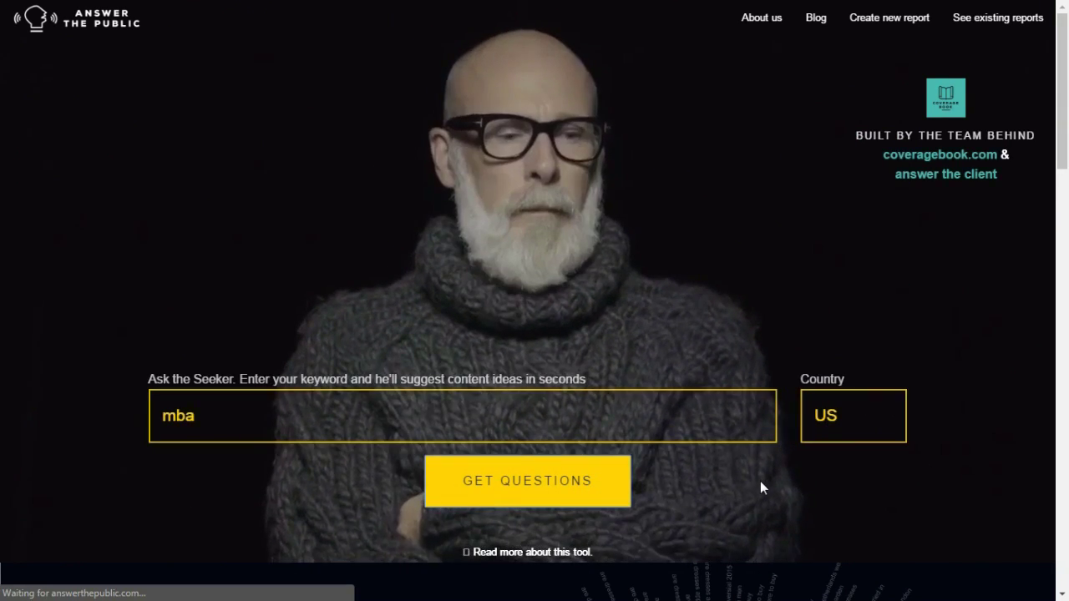
- Switch the mba results to the Data view to list the 156 questions as text
scroll(764, 484, down, 1)
scroll(767, 486, down, 3)
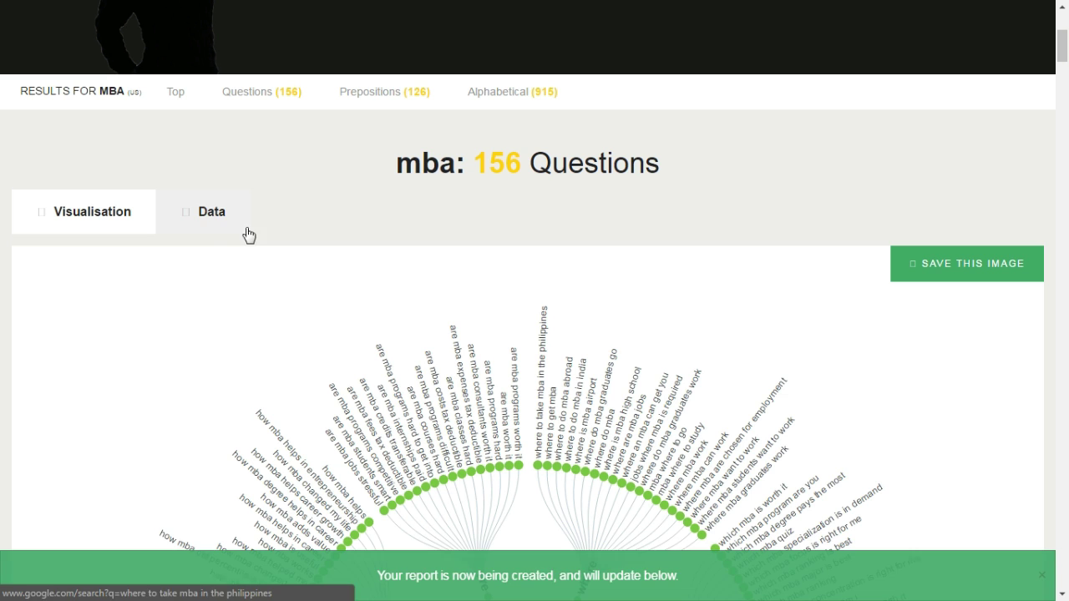
click(208, 216)
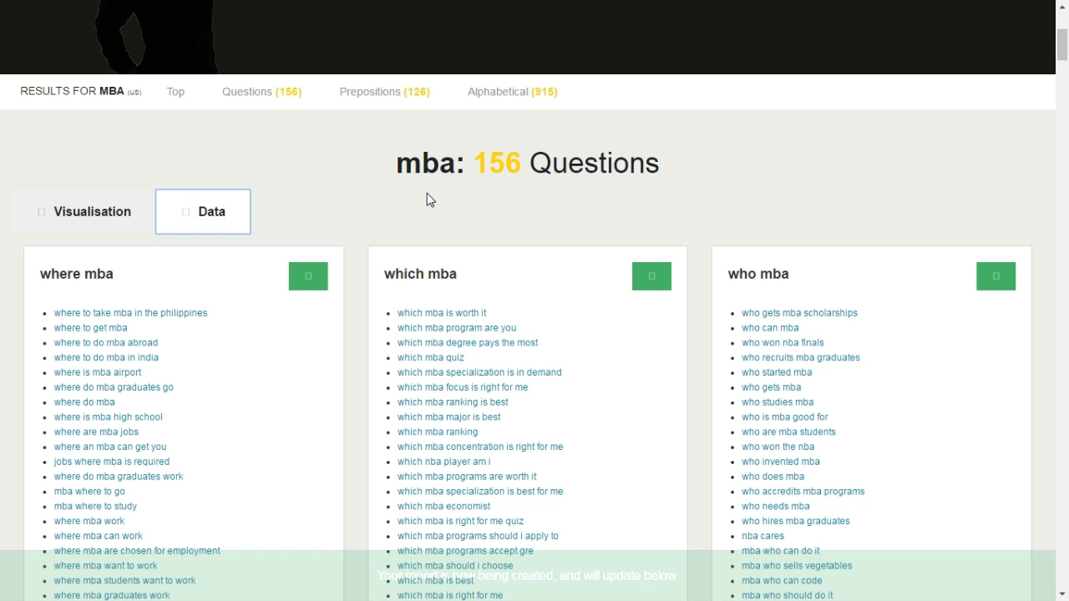
scroll(427, 193, down, 1)
drag(474, 86, 668, 95)
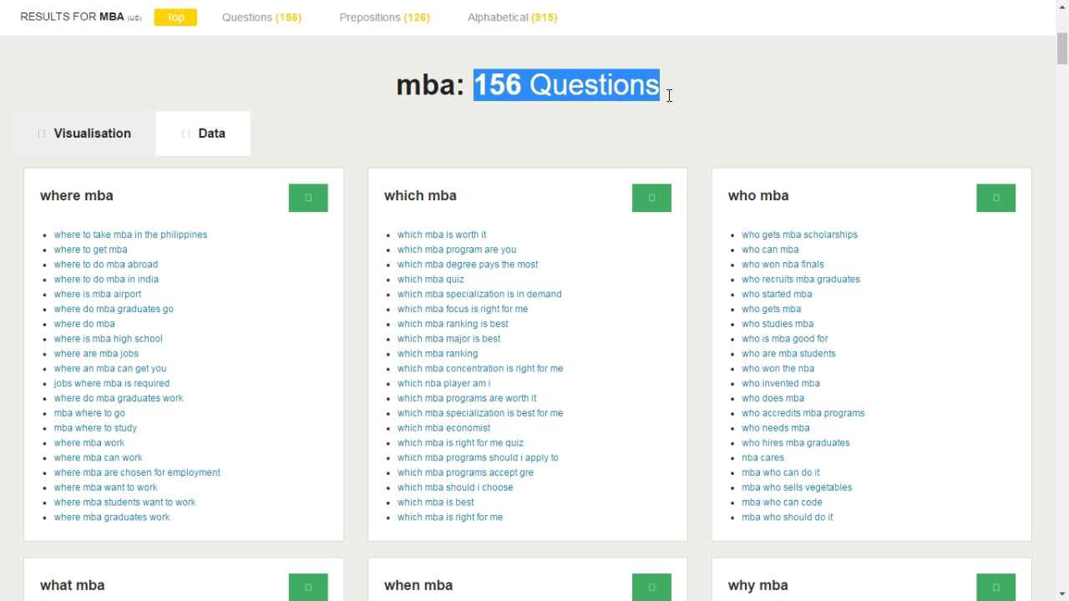
click(704, 126)
- Scroll through the where, which, who, what, when, why, how and are question lists
scroll(269, 64, down, 1)
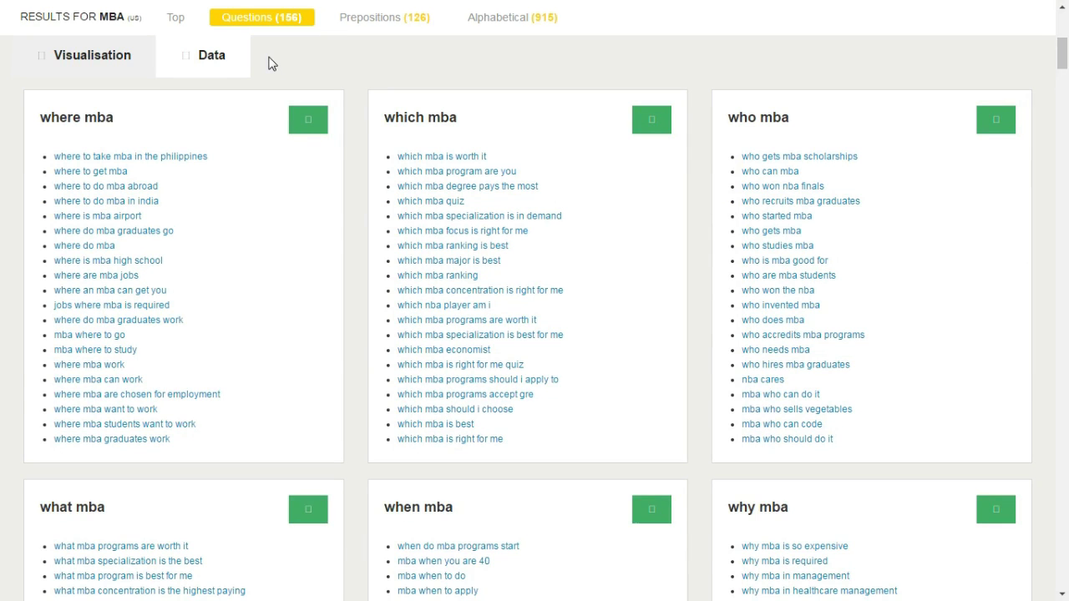
scroll(269, 64, down, 1)
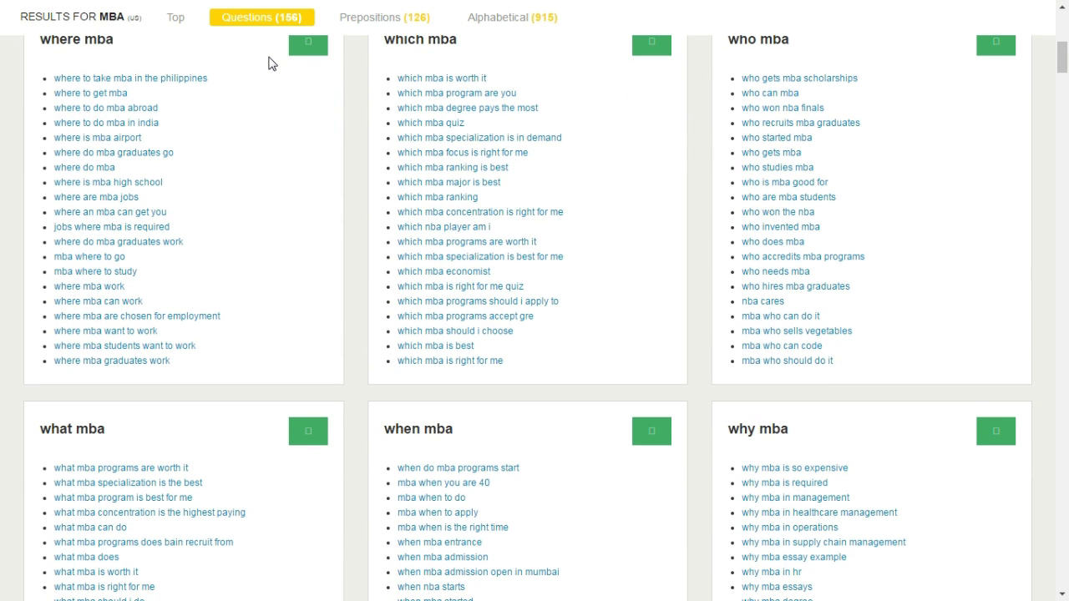
scroll(269, 64, down, 1)
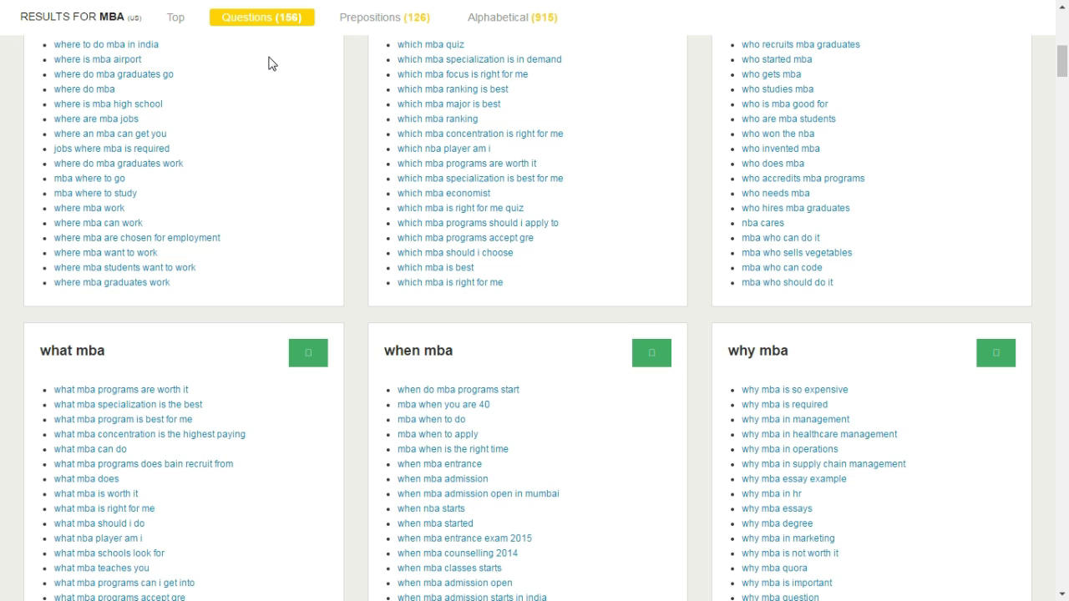
scroll(269, 63, down, 3)
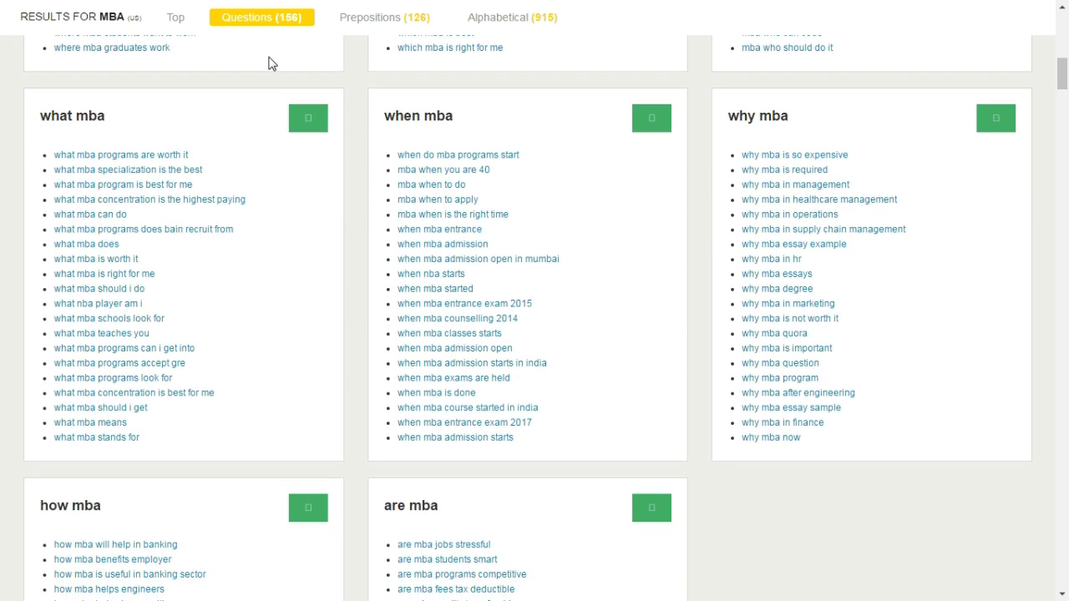
scroll(269, 63, down, 1)
scroll(269, 63, down, 3)
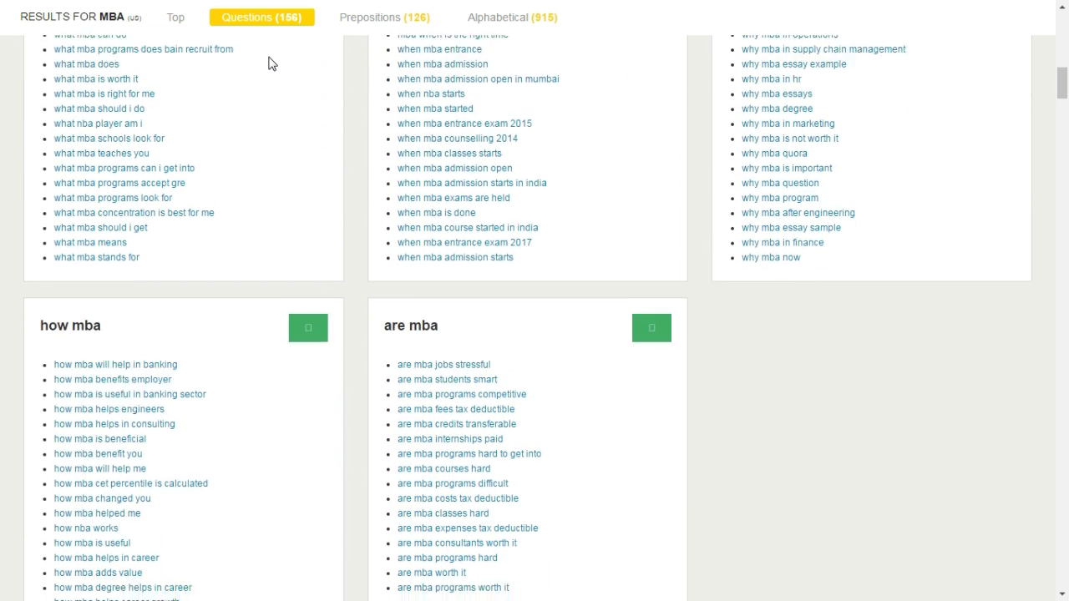
scroll(268, 63, down, 6)
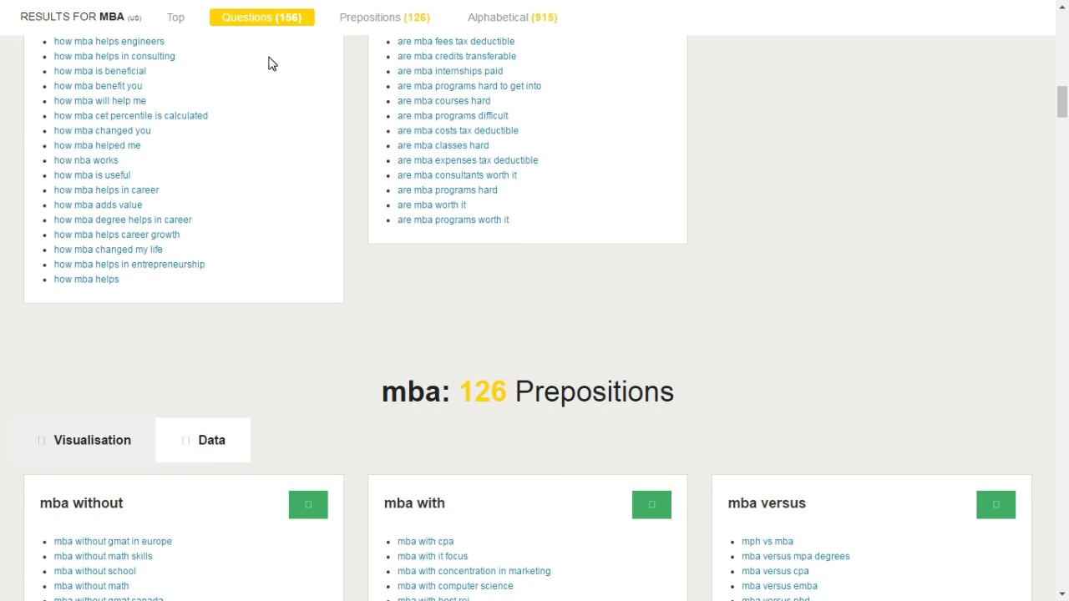
scroll(315, 118, down, 1)
drag(458, 79, 704, 83)
click(715, 118)
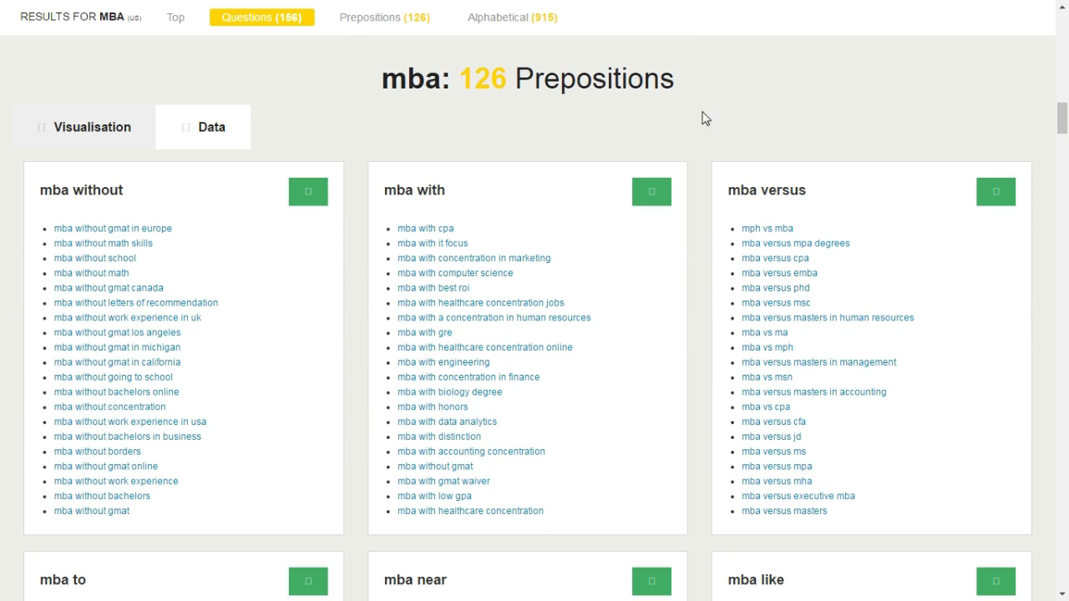
scroll(374, 139, down, 1)
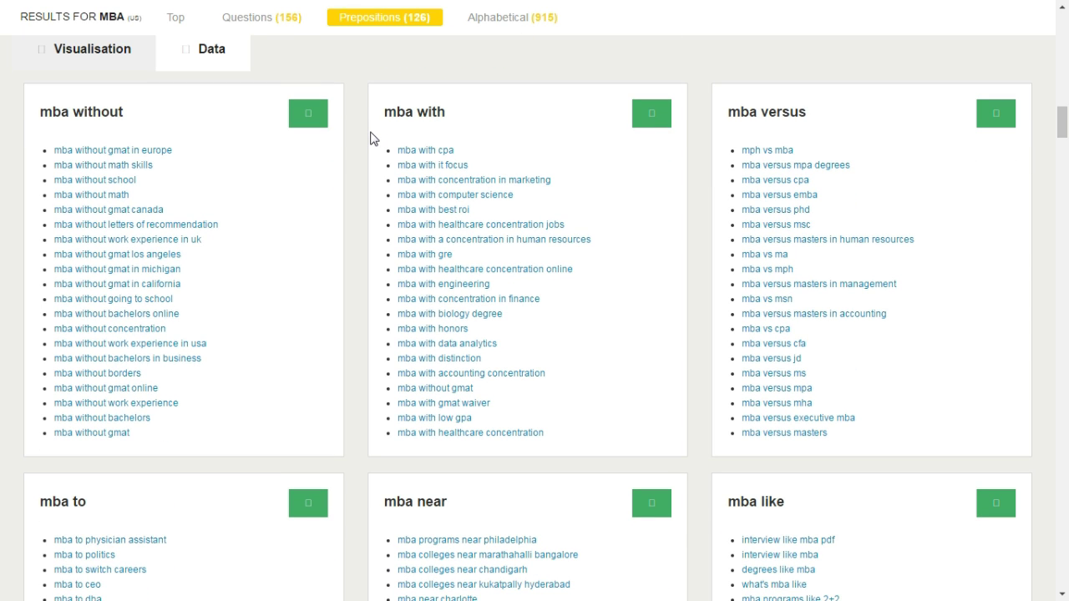
scroll(373, 138, down, 3)
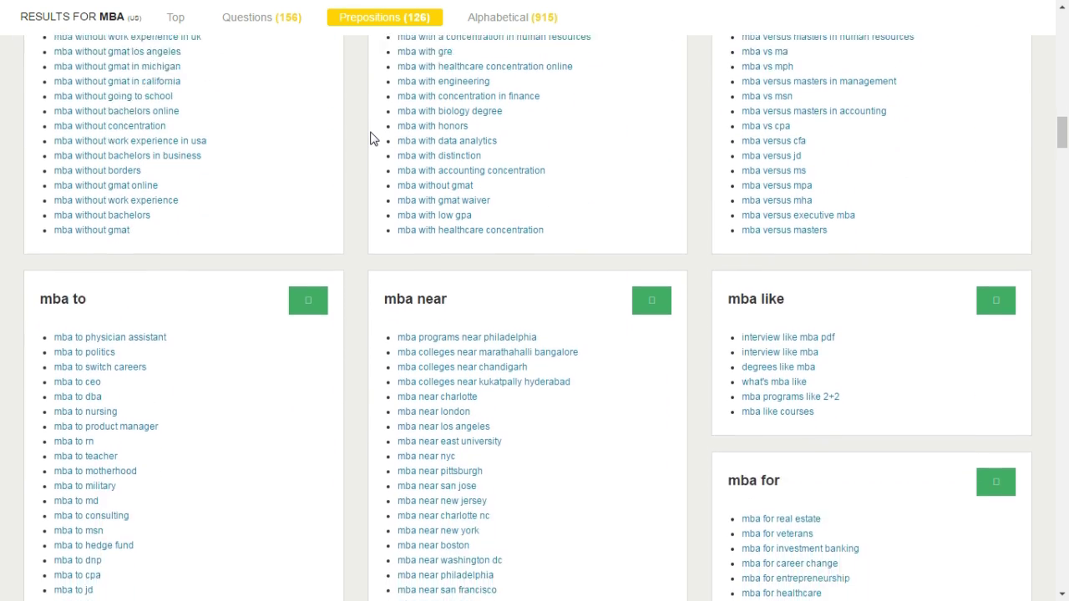
scroll(373, 139, down, 2)
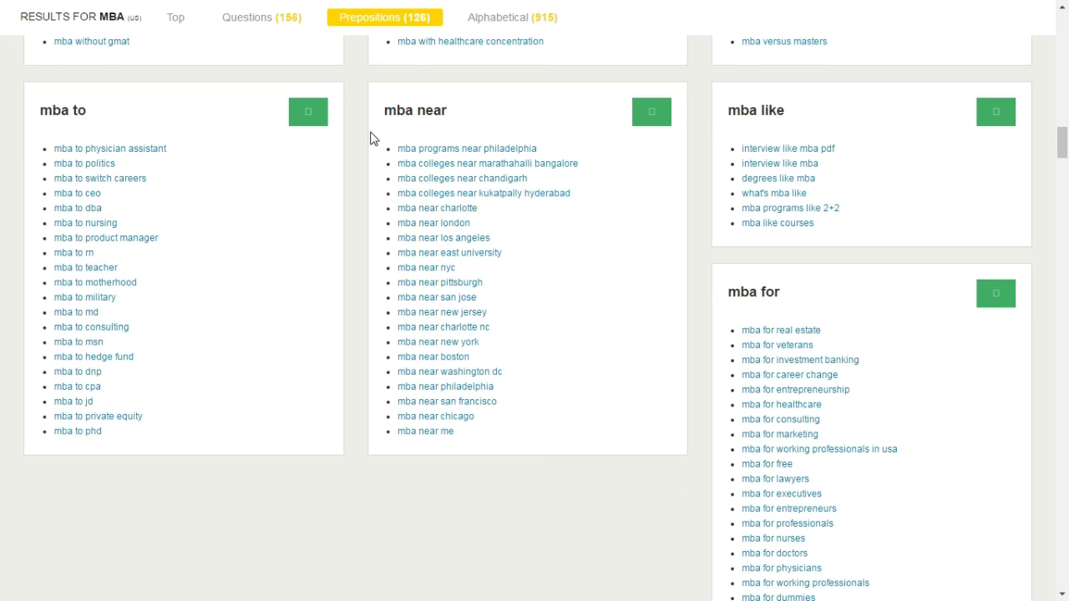
scroll(374, 138, up, 4)
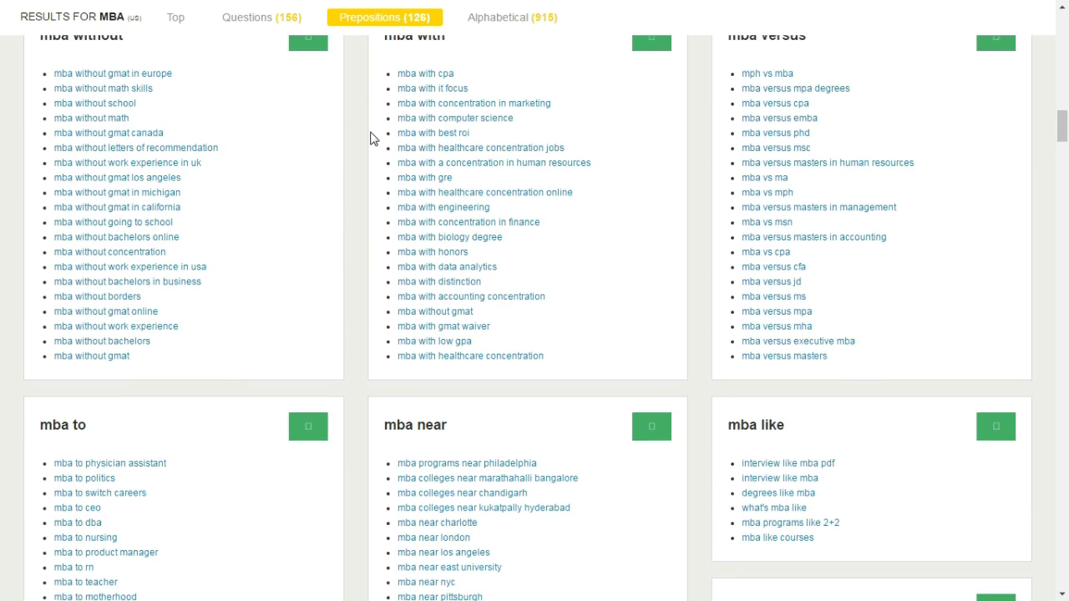
scroll(373, 139, up, 3)
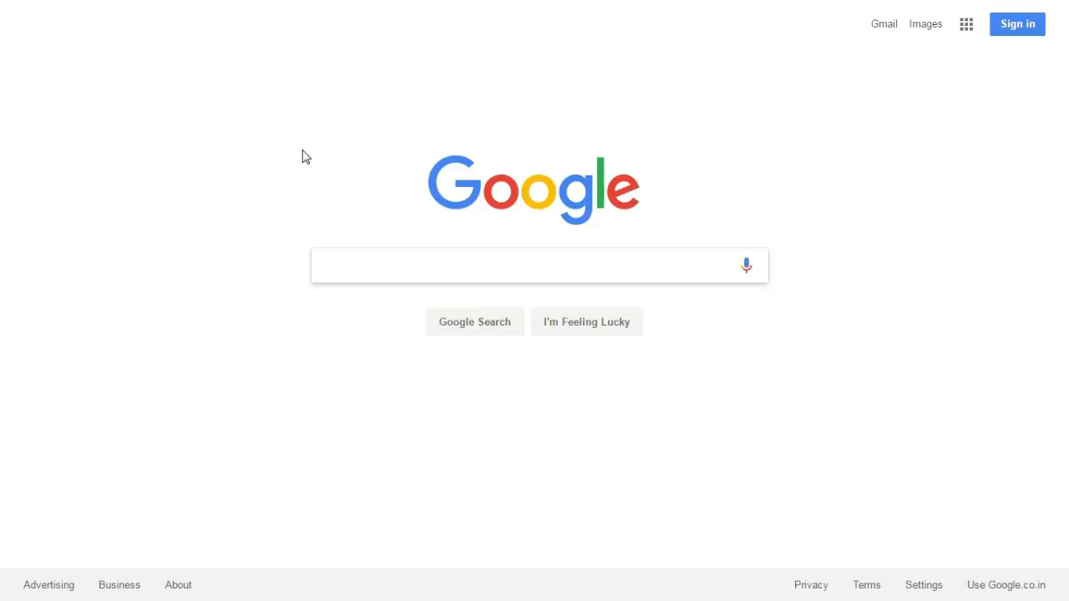
- Type 'mba' in Google's search box, correct the typo and add 'c' to see 'mba c' suggestions
text(mba a)
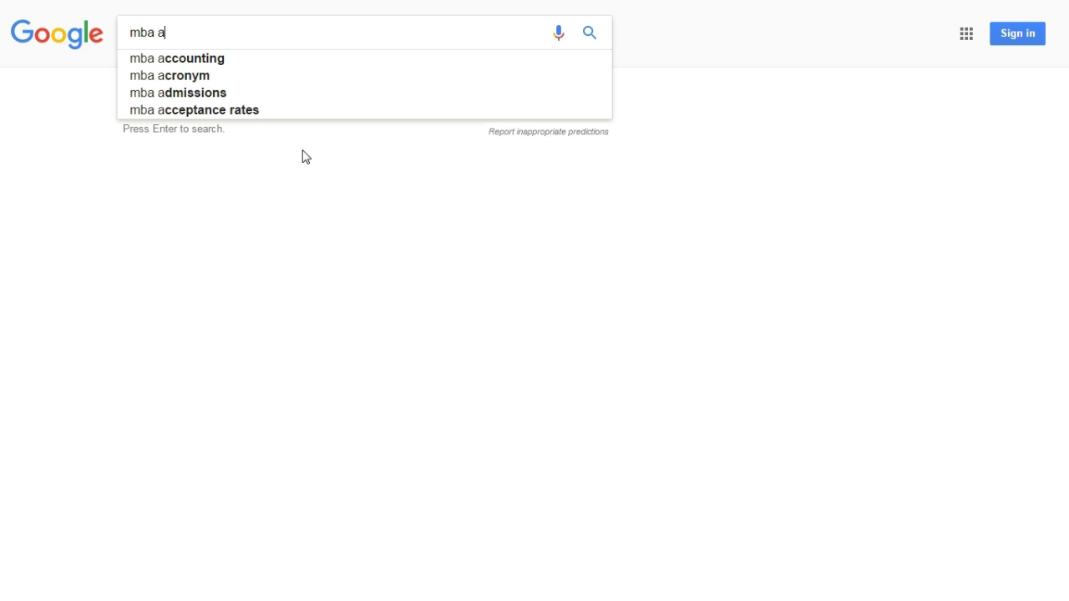
key(BackSpace)
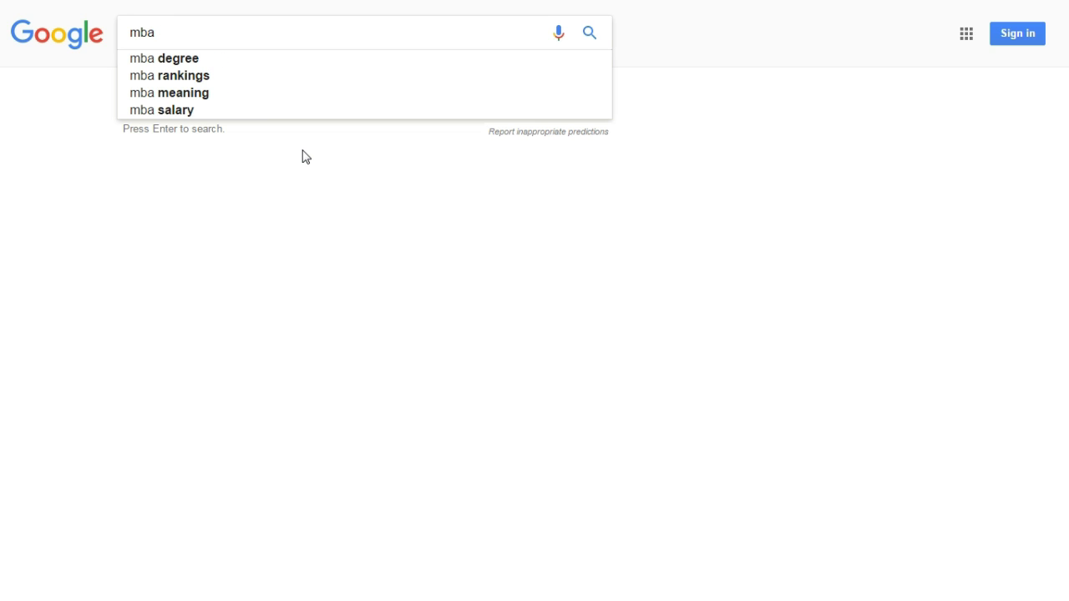
key(BackSpace)
text(c)
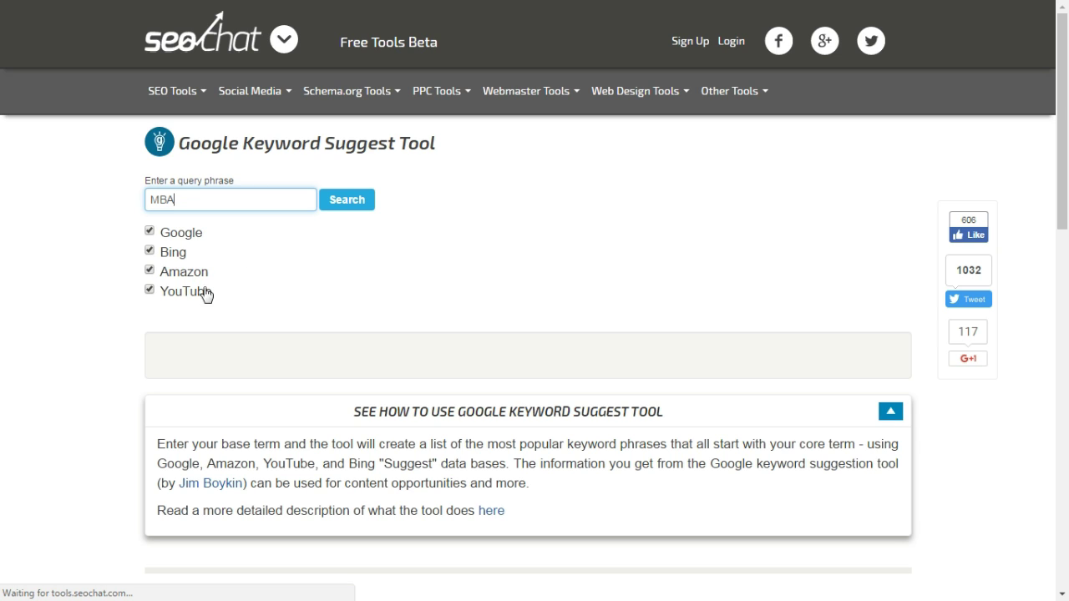
- Run the Keyword Suggest Tool for MBA and select each of the four suggestion columns
click(366, 206)
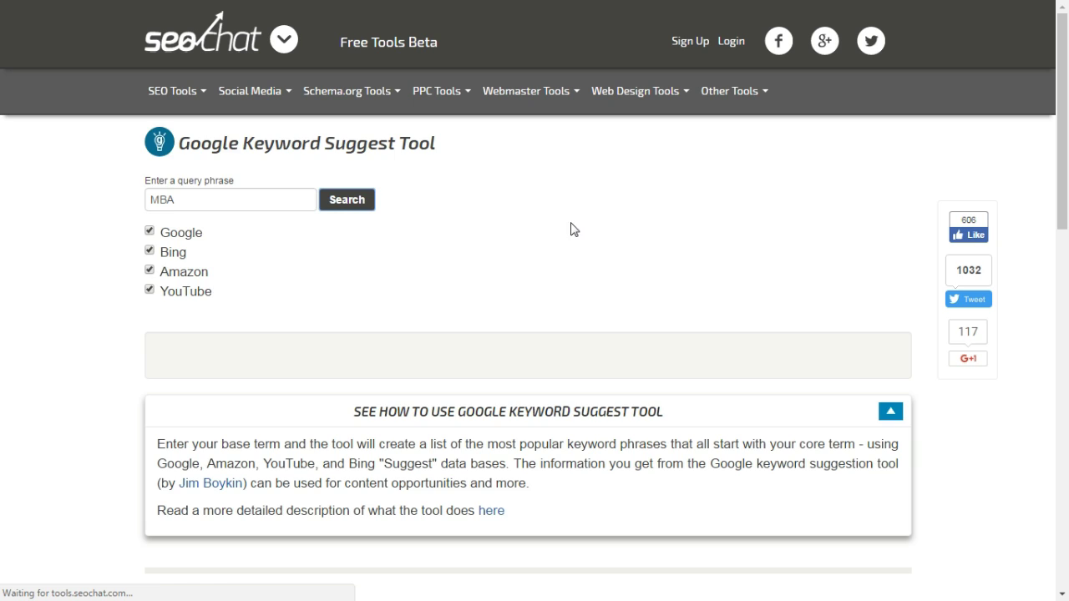
scroll(755, 362, down, 3)
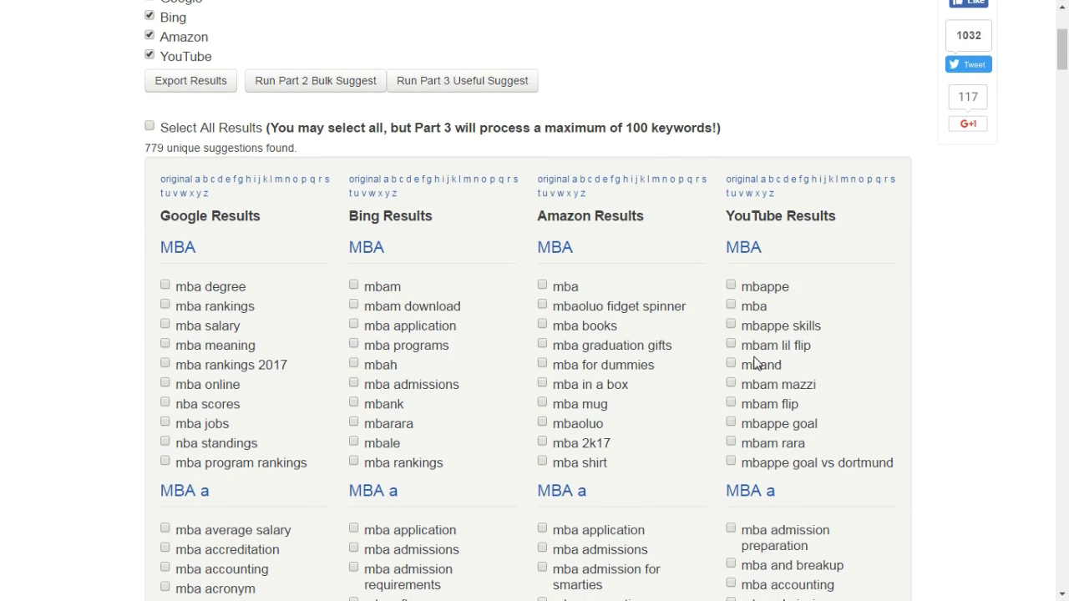
click(246, 215)
click(419, 216)
click(566, 214)
click(761, 217)
- Scroll down through the alphabetical suggestion groups such as MBA h, MBA i and MBA j
scroll(959, 276, down, 4)
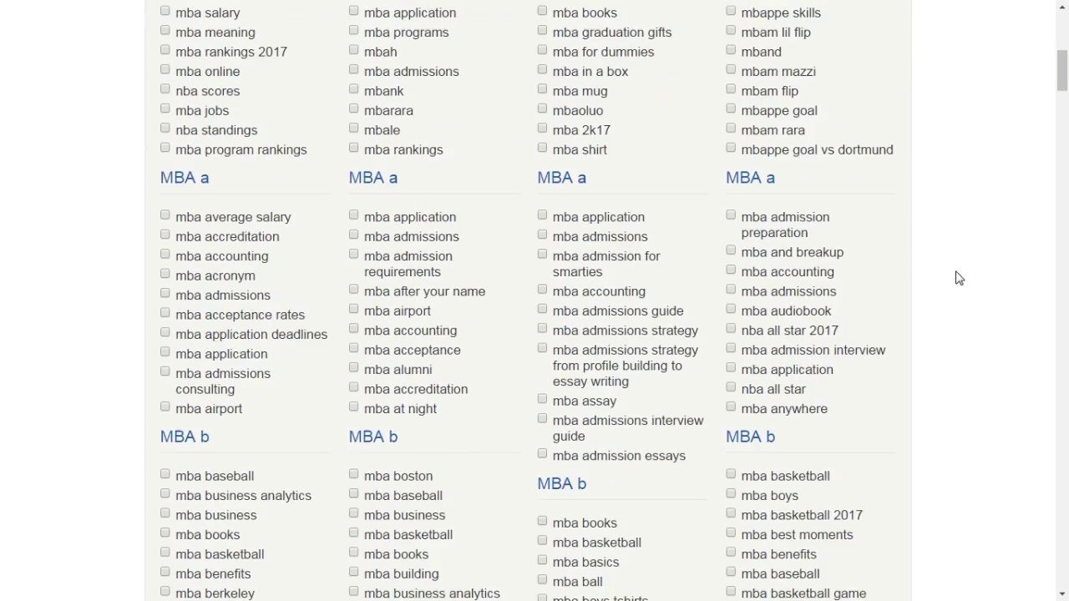
scroll(959, 279, down, 5)
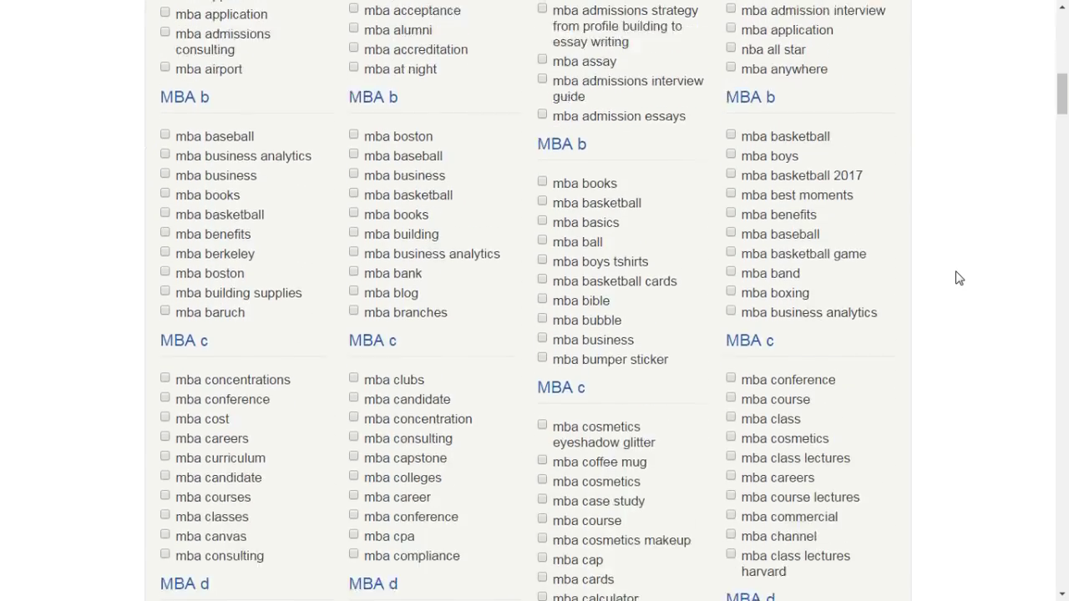
scroll(959, 279, down, 4)
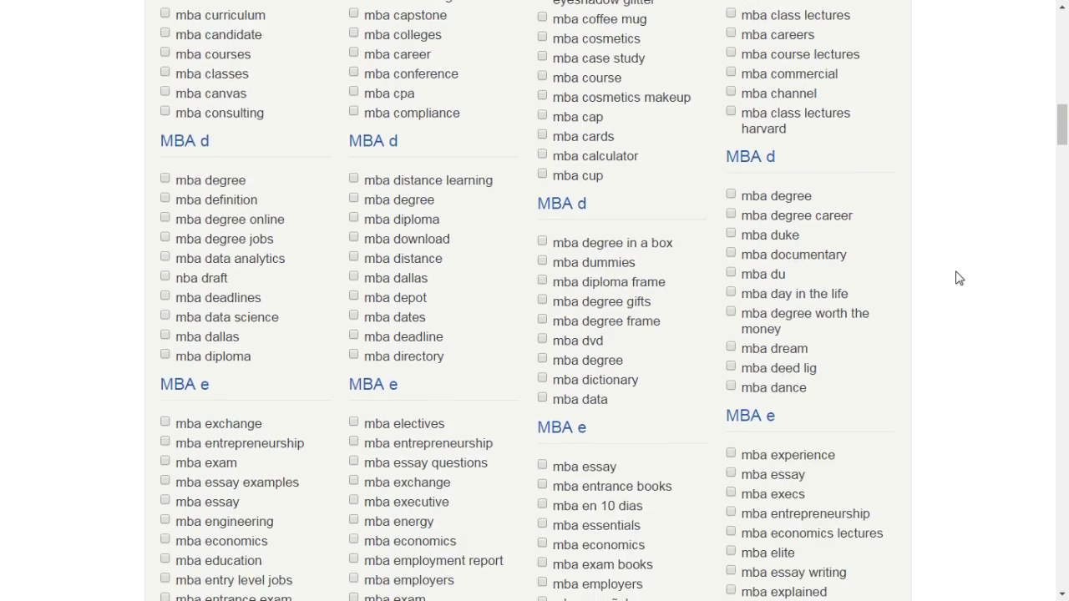
scroll(959, 278, down, 3)
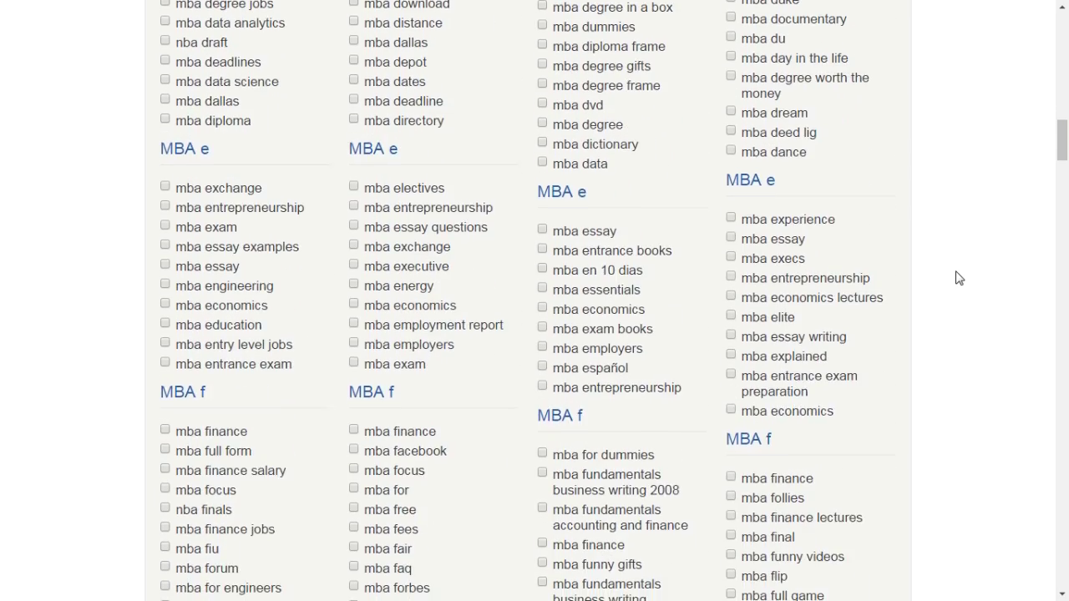
scroll(959, 278, down, 4)
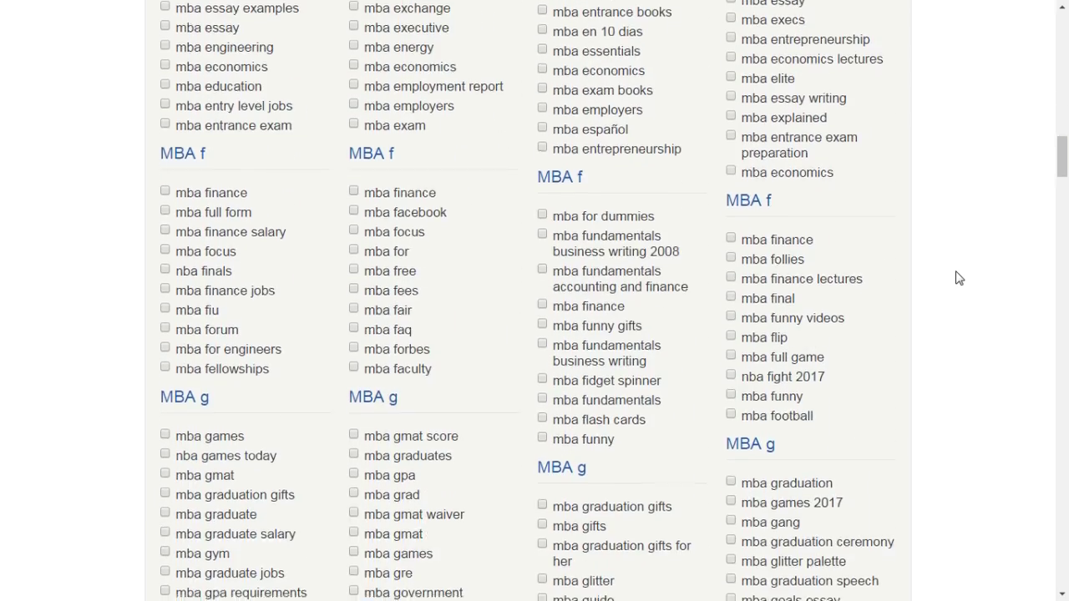
scroll(959, 278, down, 5)
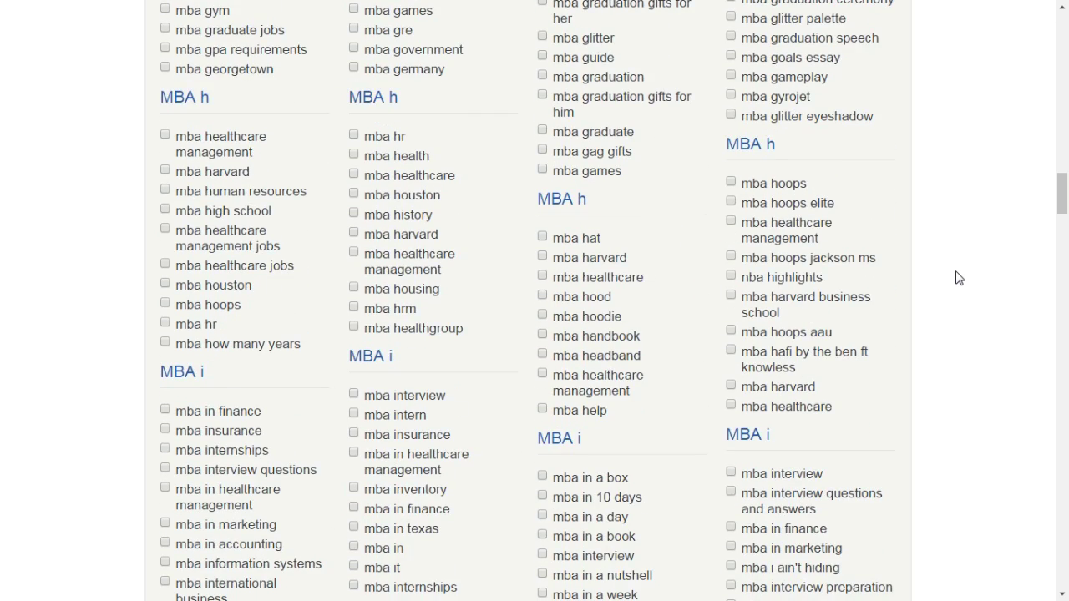
scroll(959, 279, down, 4)
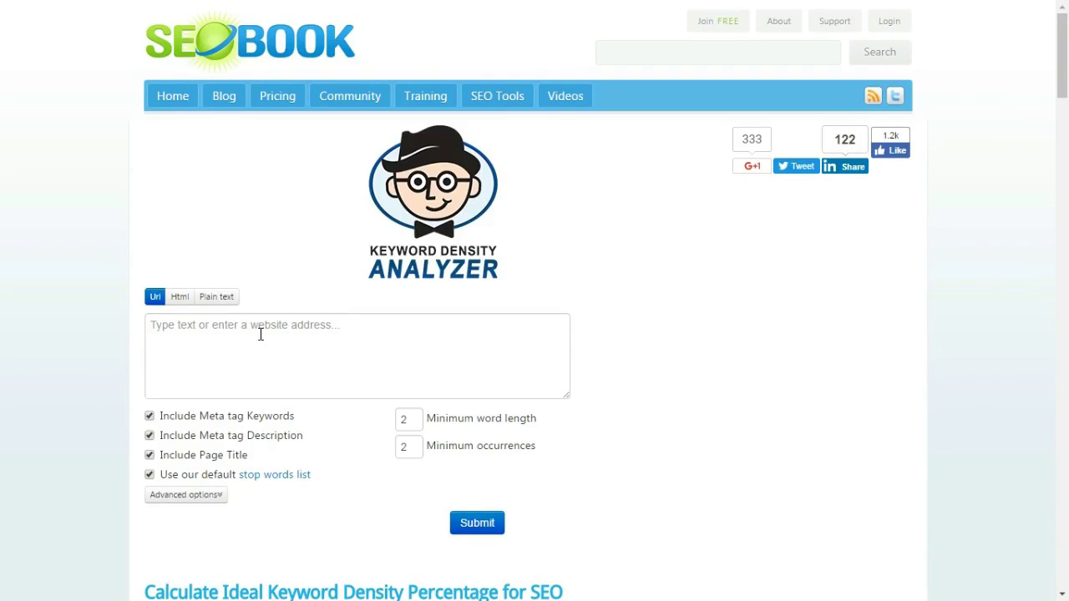
- Paste the affiliate marketing course page URL into the analyzer and submit it
click(261, 334)
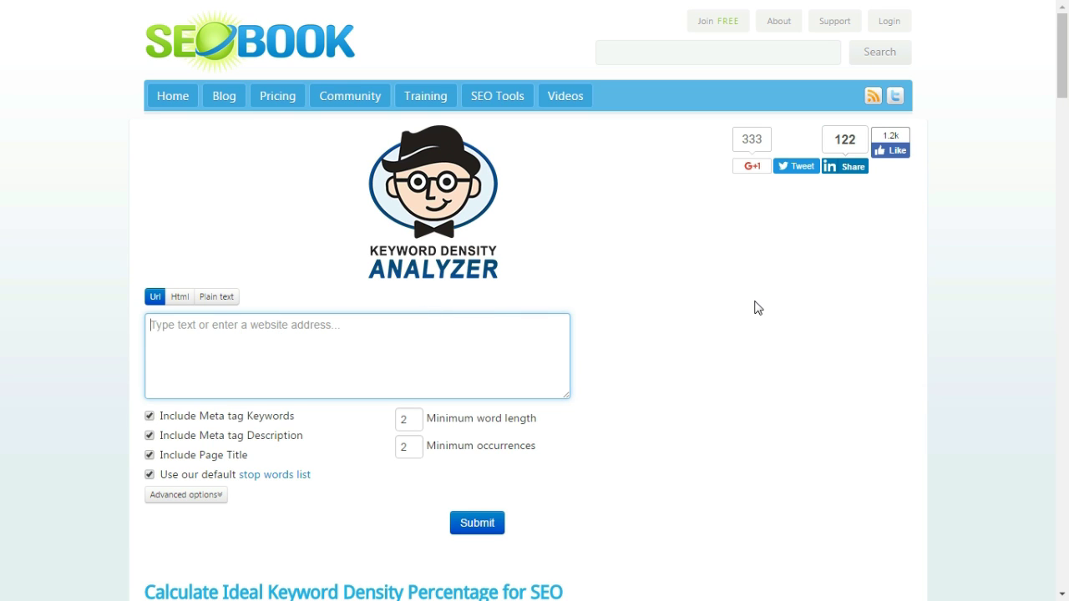
text(http://www.nsdmindia.com/courses/affiliate-marketing-course/)
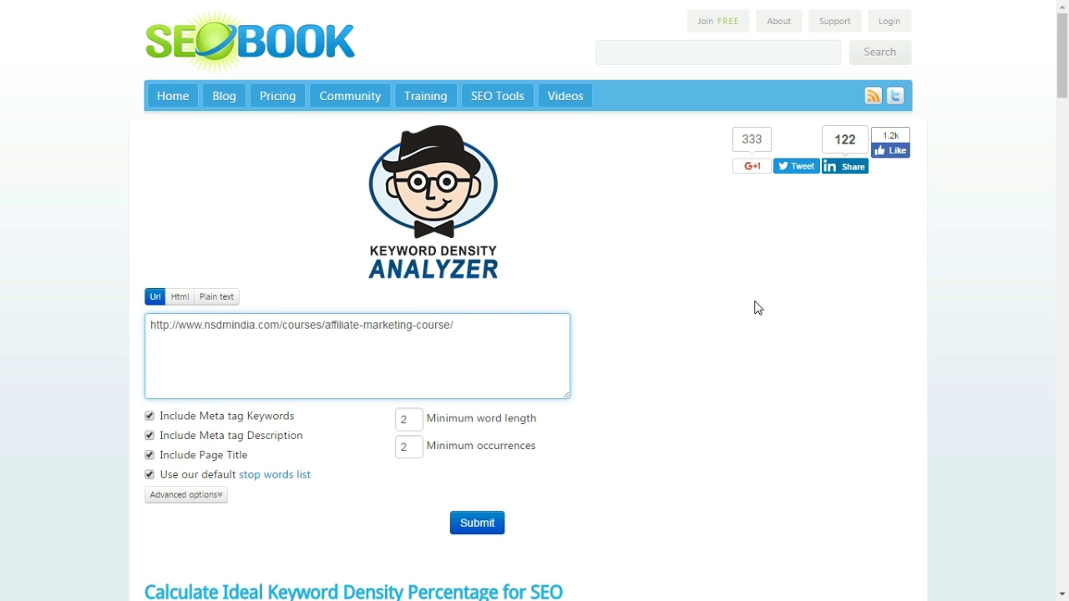
click(503, 523)
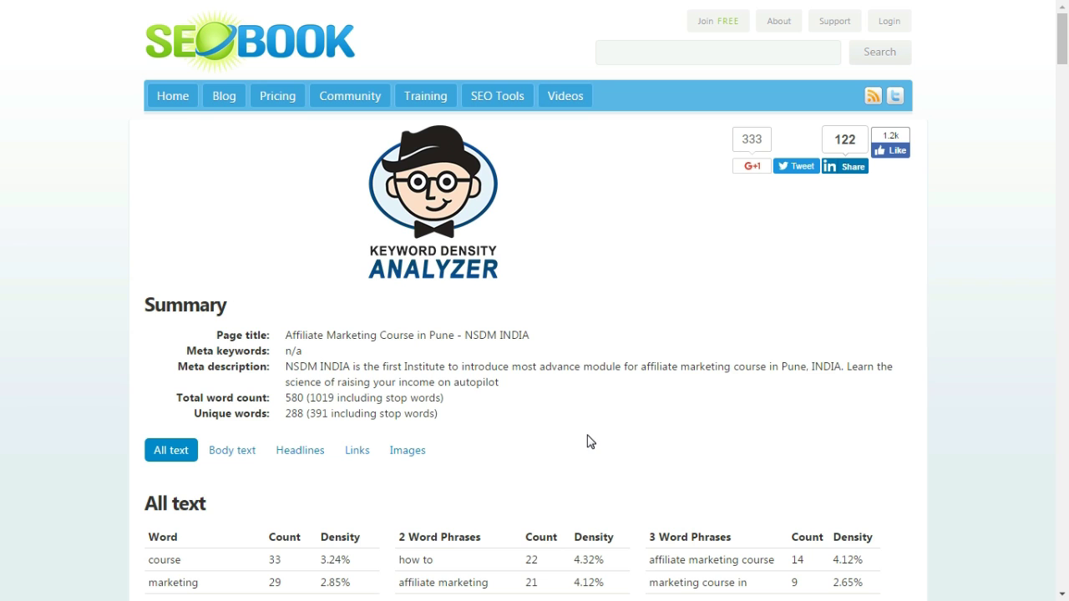
scroll(671, 328, down, 2)
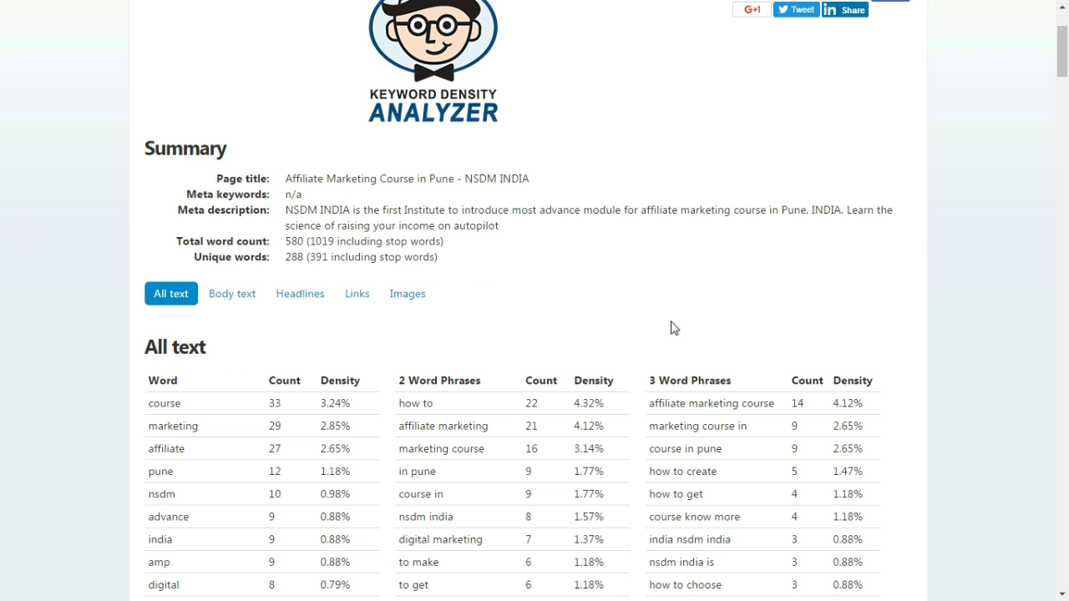
scroll(584, 307, down, 2)
double_click(157, 227)
click(473, 195)
drag(398, 228, 484, 227)
click(535, 182)
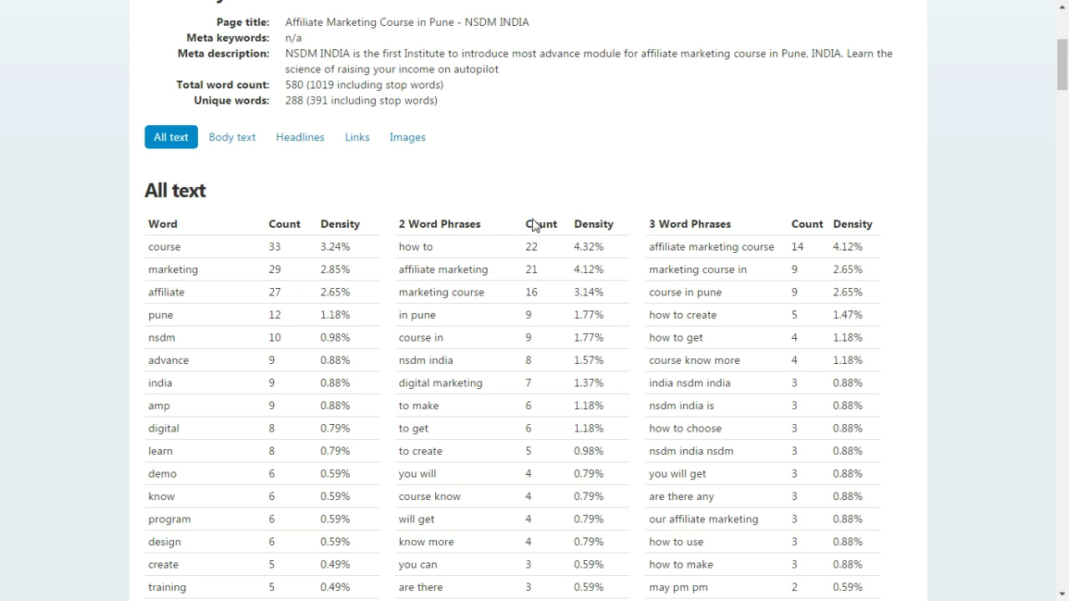
scroll(535, 201, down, 1)
scroll(525, 292, down, 1)
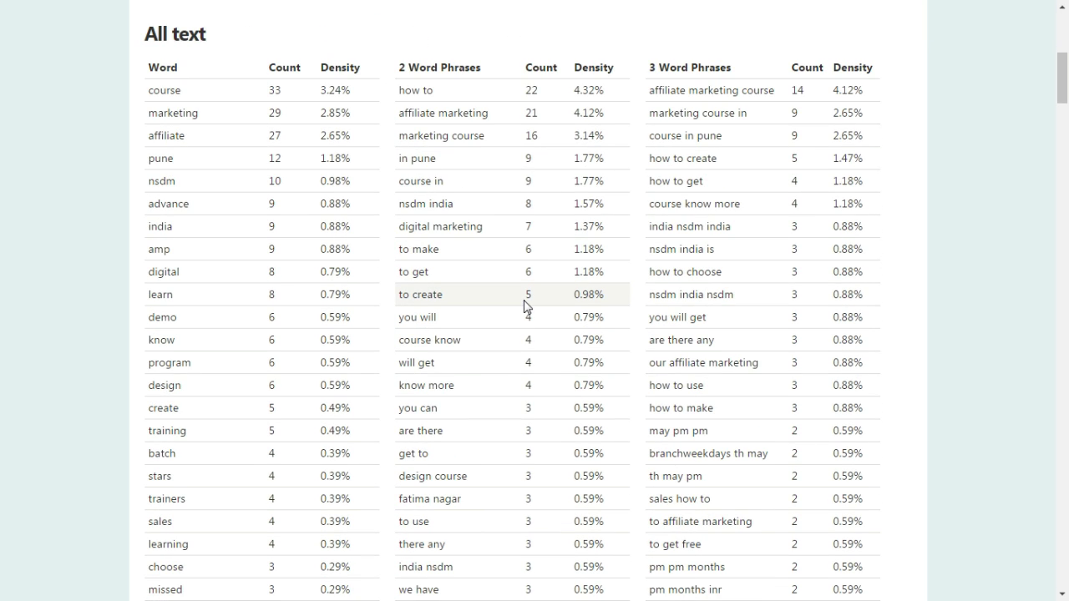
scroll(526, 306, up, 1)
drag(648, 146, 740, 148)
click(772, 95)
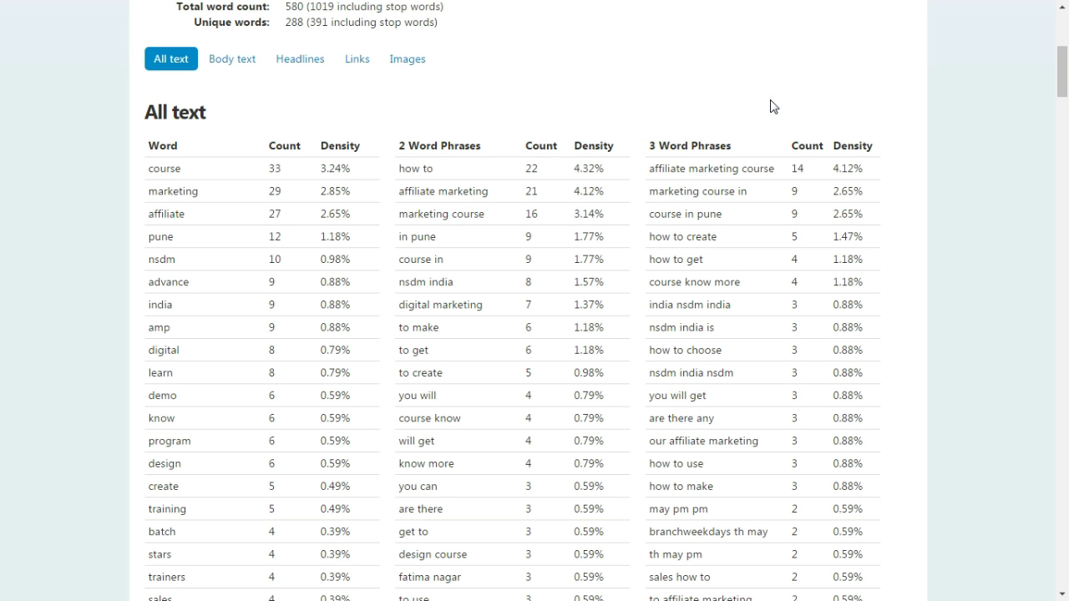
scroll(836, 174, down, 3)
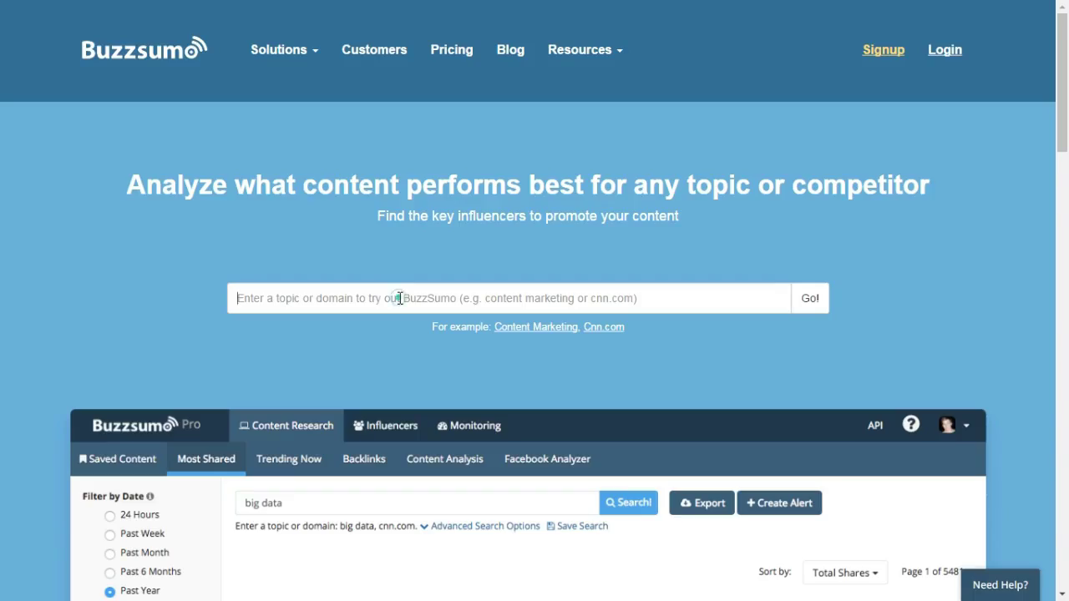
- Search BuzzSumo for 'keyword research' and scroll the most-shared results from the past year
text(ke)
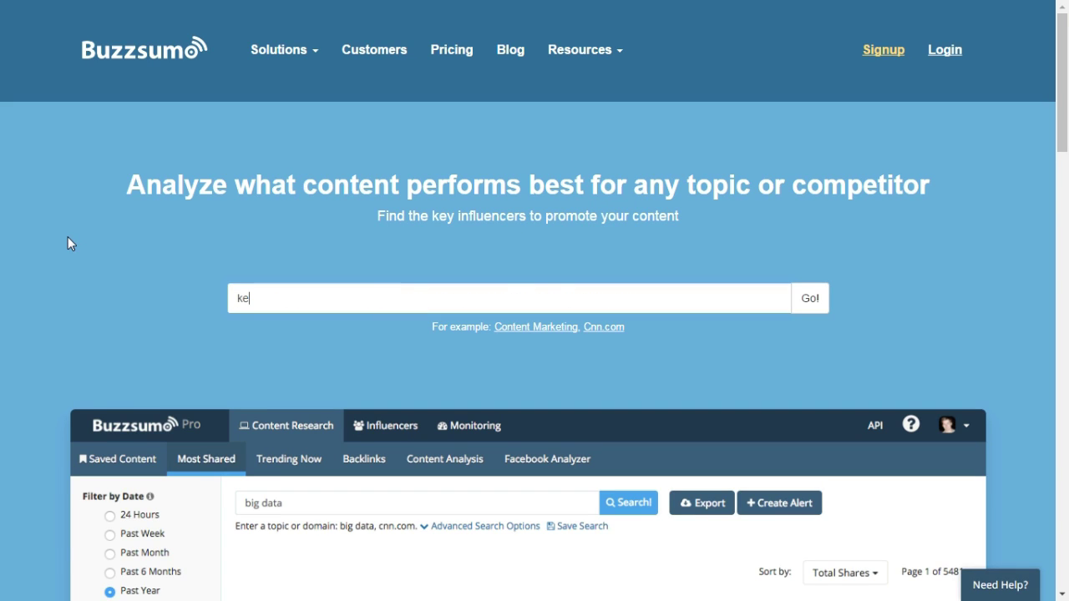
text(yword research)
click(809, 299)
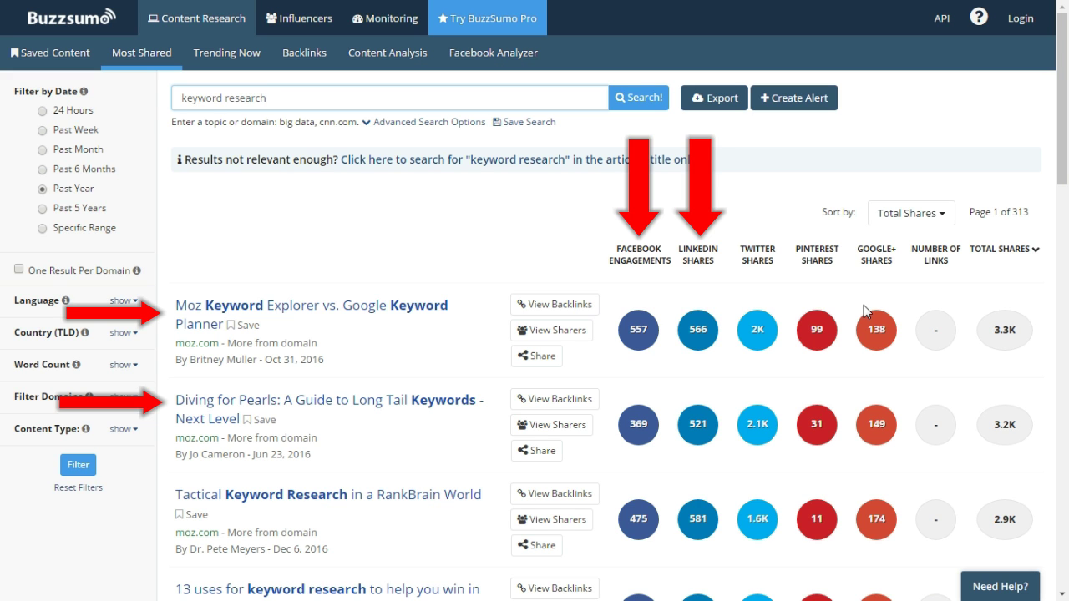
scroll(864, 305, down, 5)
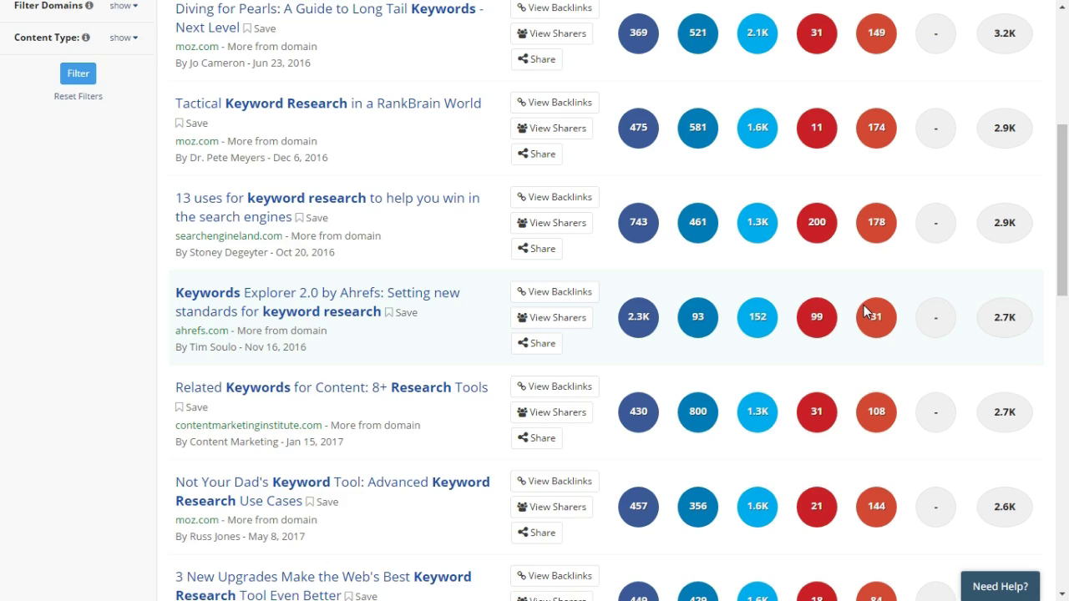
scroll(864, 312, down, 3)
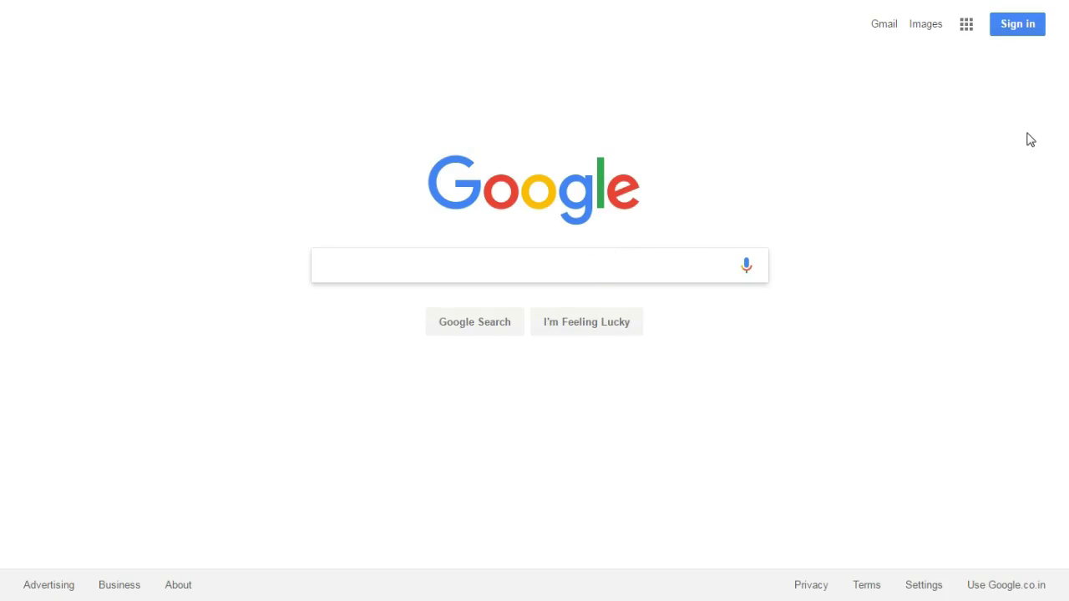
- Search Google for 'seo + blogs' and scroll through the results
text(seo)
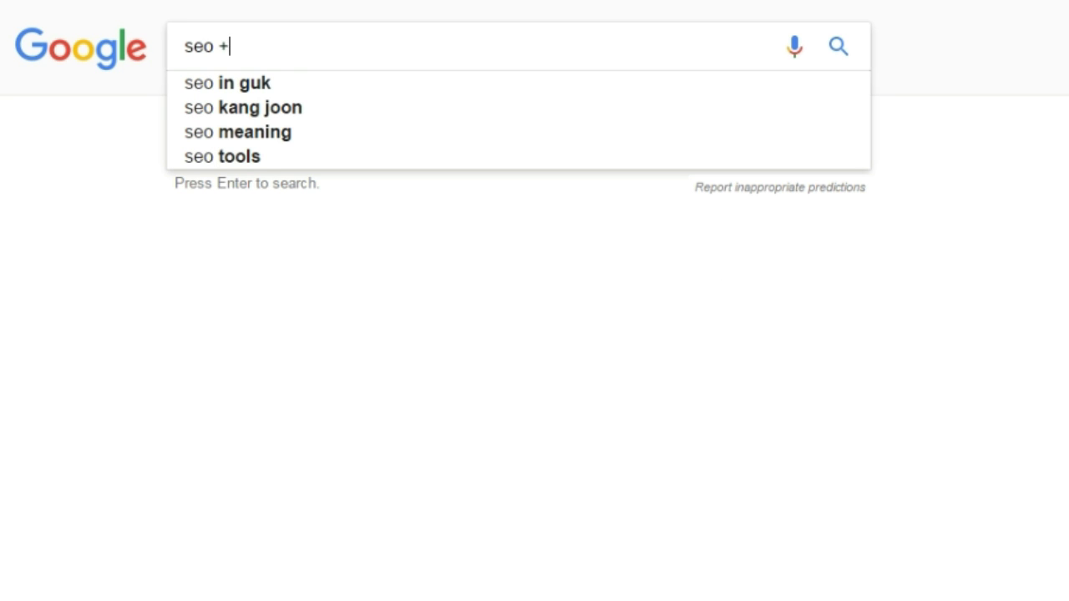
text( + blogs)
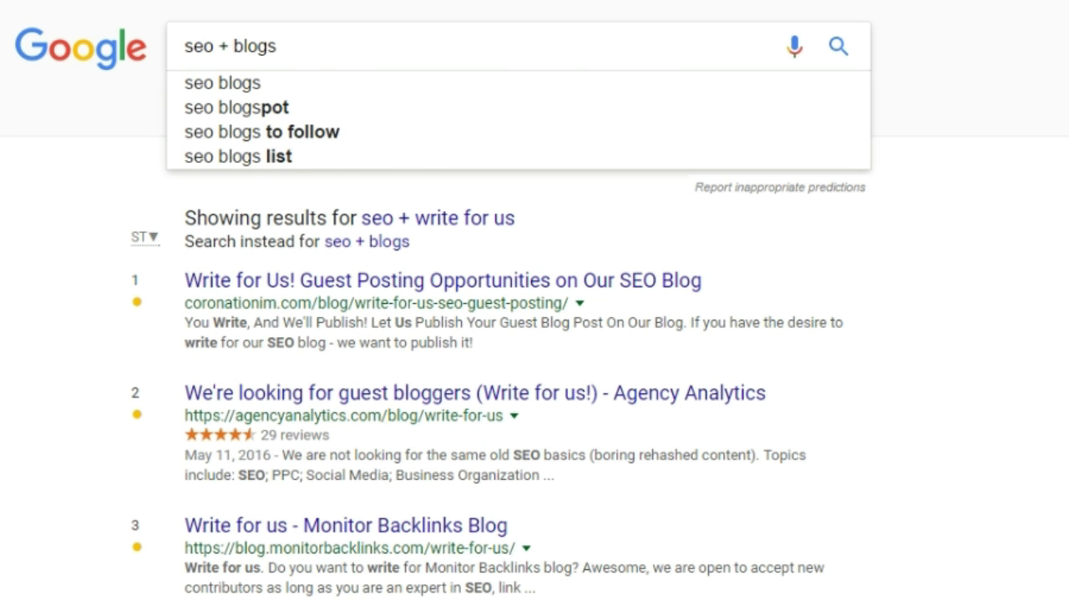
key(Return)
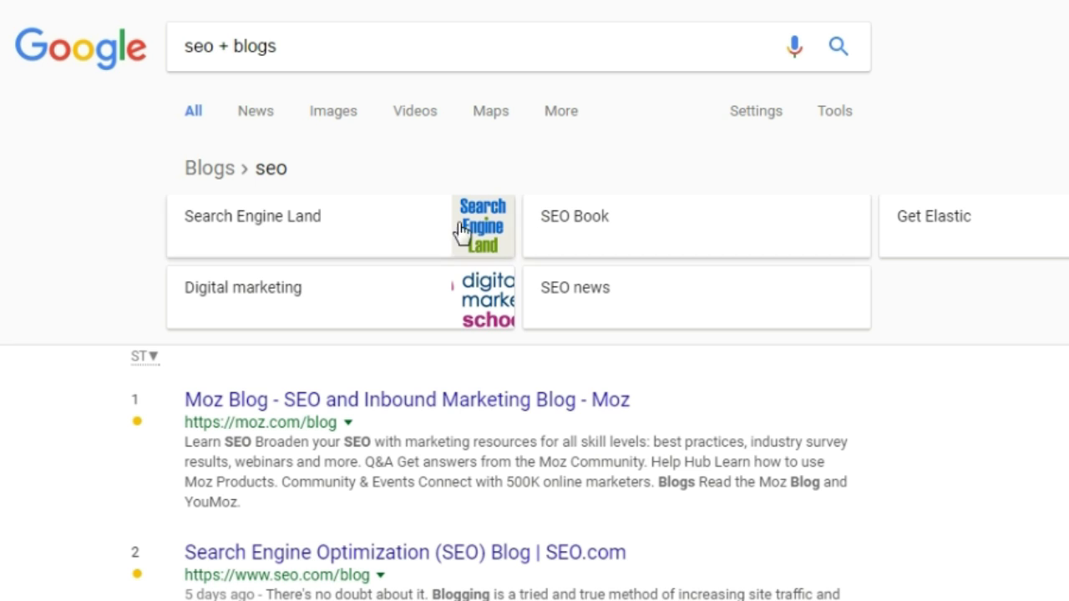
scroll(948, 443, down, 1)
scroll(952, 449, down, 3)
scroll(718, 401, down, 2)
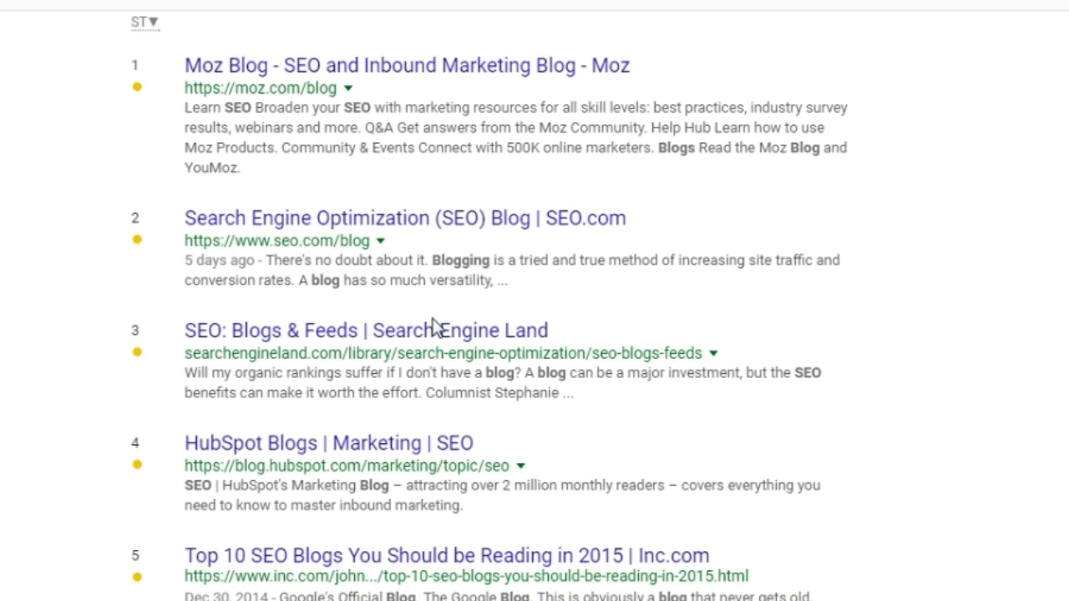
scroll(432, 324, down, 2)
scroll(433, 324, down, 2)
scroll(432, 324, up, 7)
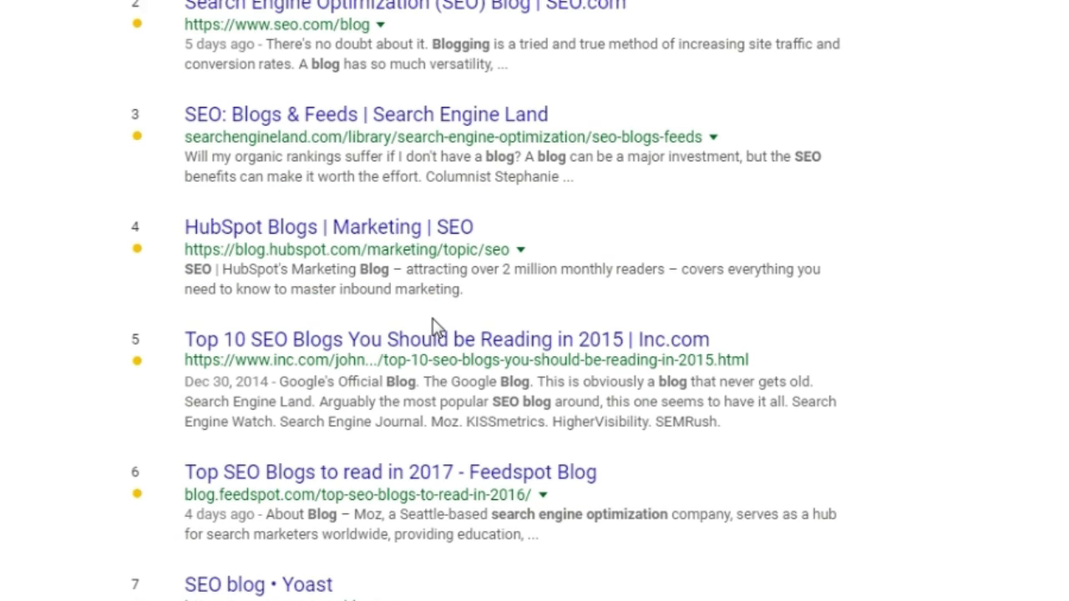
- Change the query to 'seo + forums' and review the listed forum sites and sitelinks
click(419, 53)
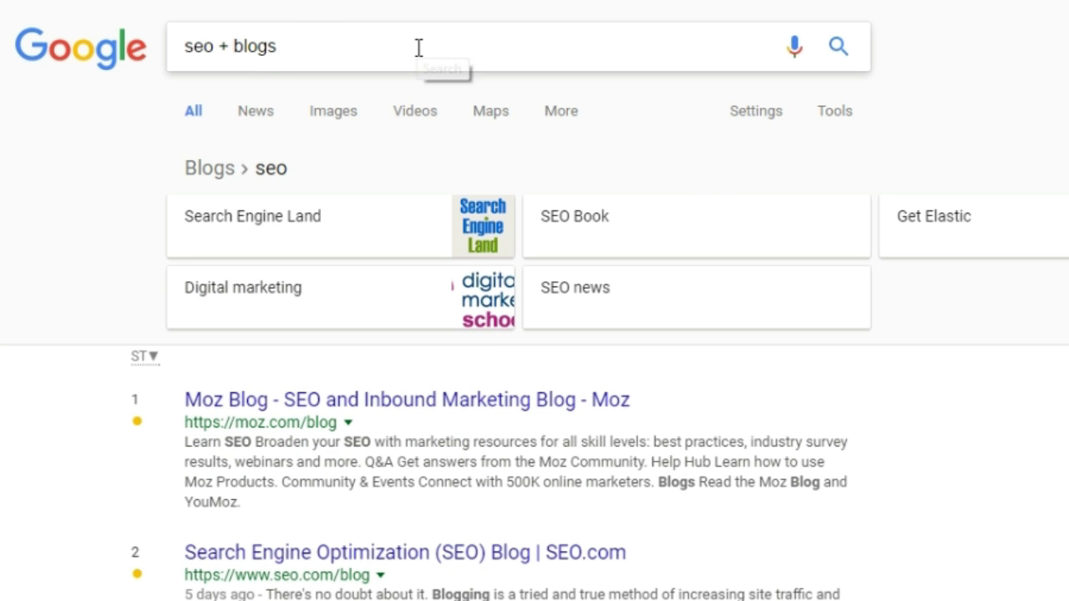
key(BackSpace)
key(BackSpace)
key(BackSpace)
key(BackSpace)
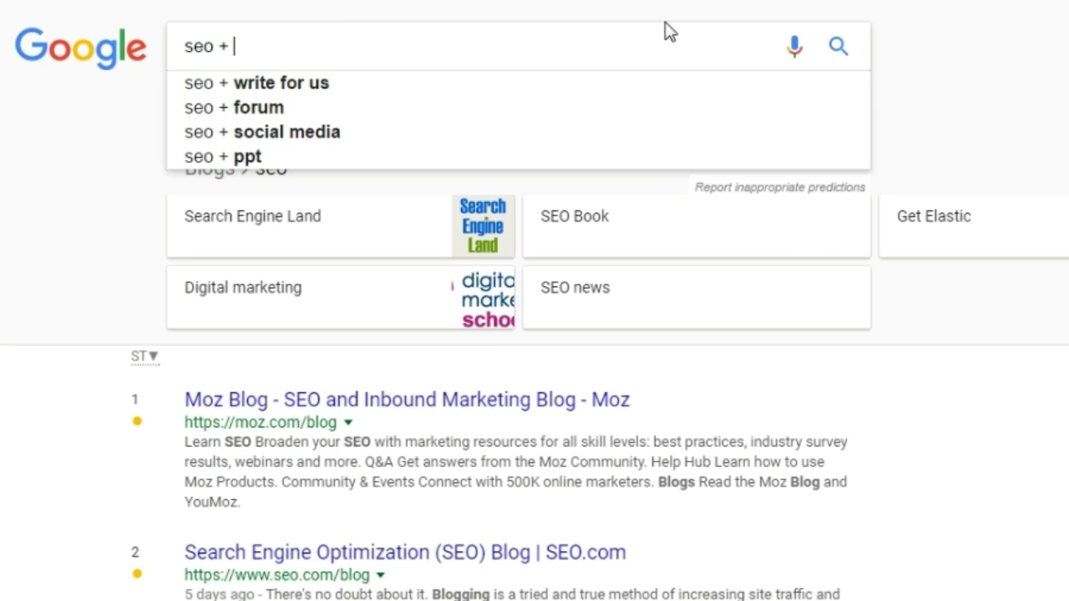
text(forums)
key(Return)
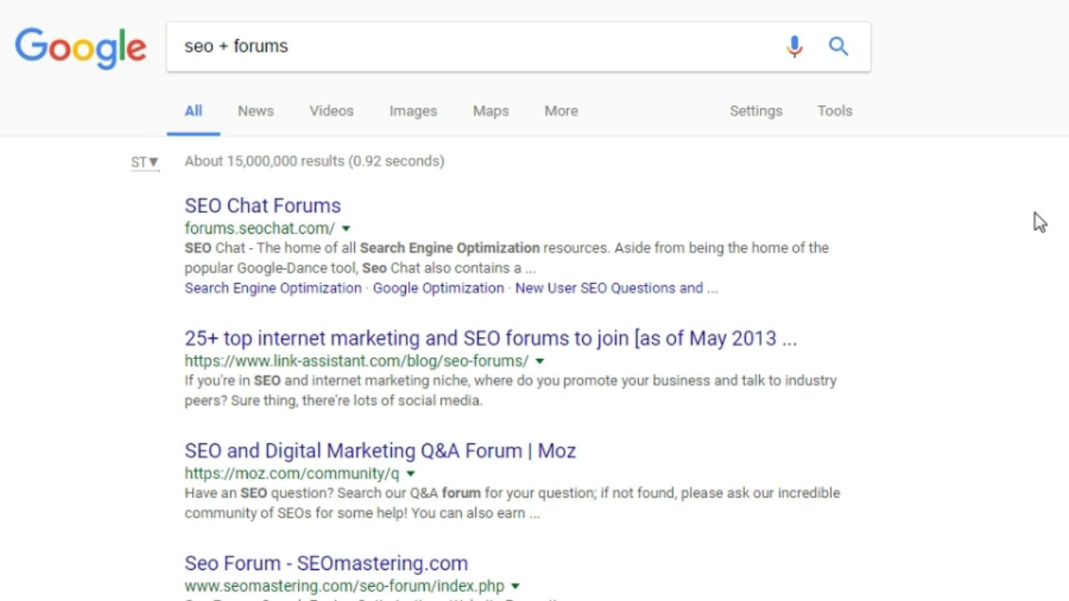
scroll(1039, 224, down, 1)
scroll(1040, 224, down, 1)
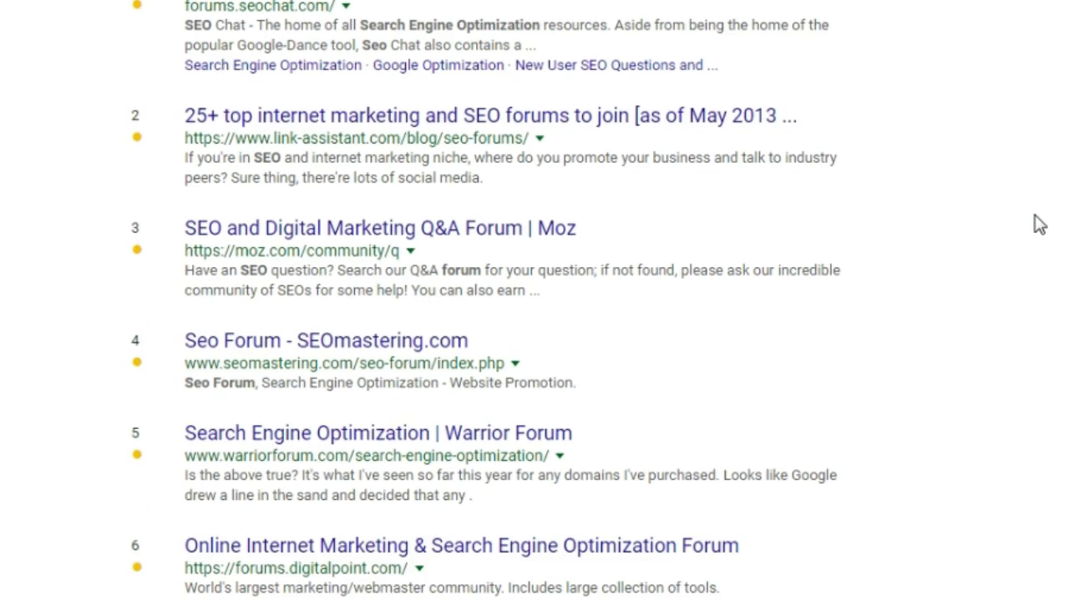
scroll(1039, 226, down, 1)
scroll(1039, 226, down, 1)
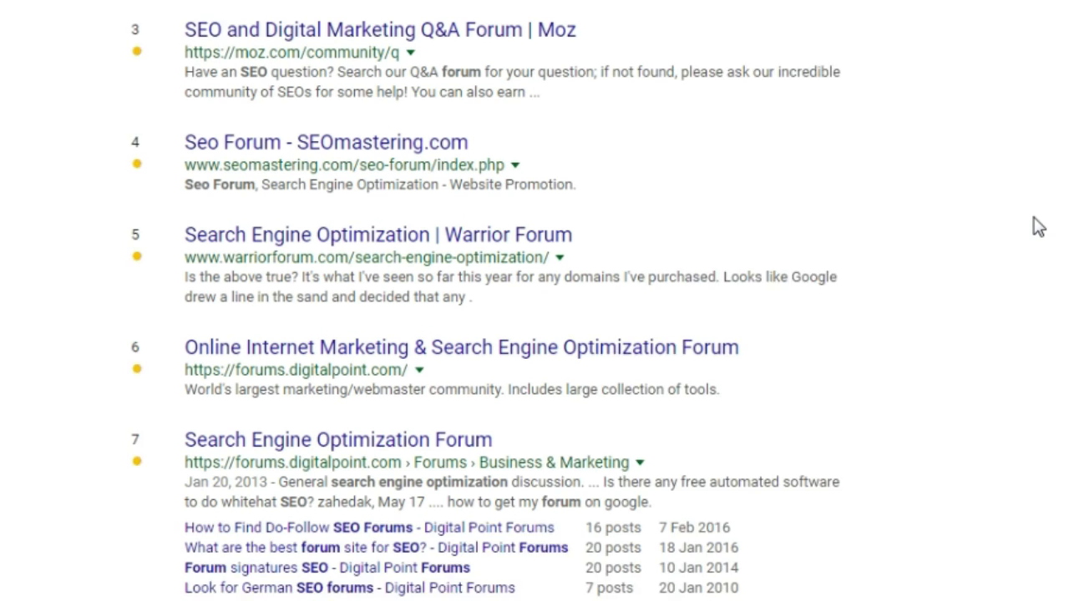
scroll(1036, 227, down, 1)
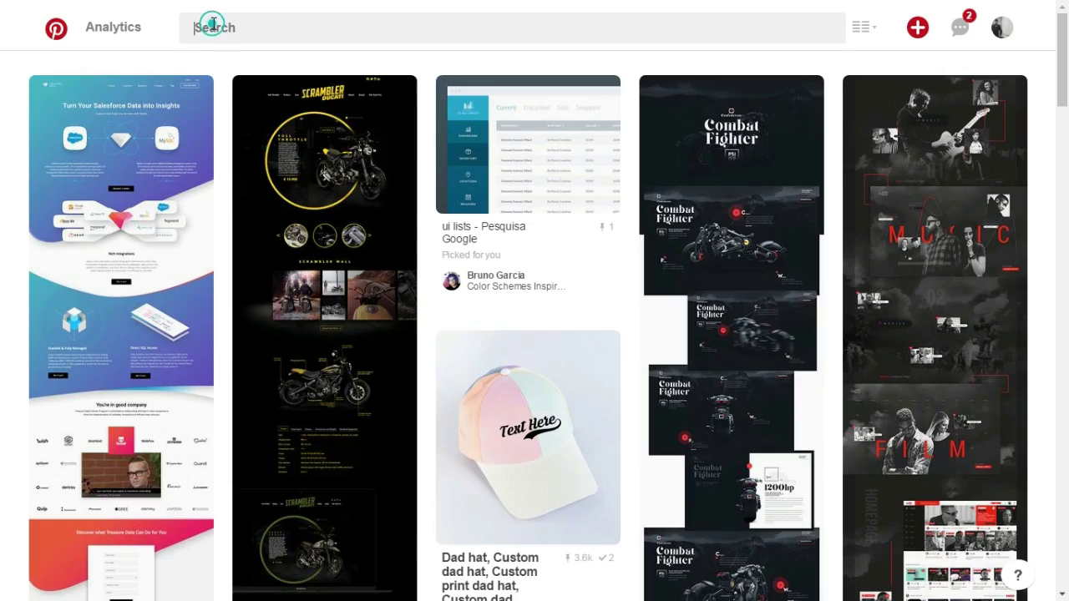
- Type 'mba a' in Pinterest search, then change it to 'mba p' to compare suggestions
click(214, 25)
text(mba a)
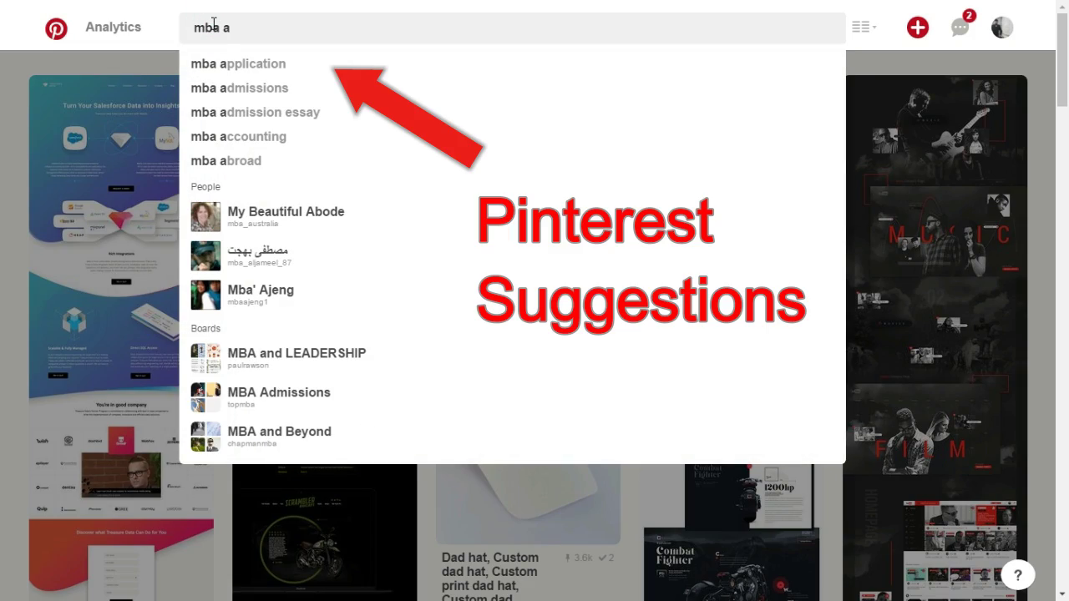
key(BackSpace)
text(p)
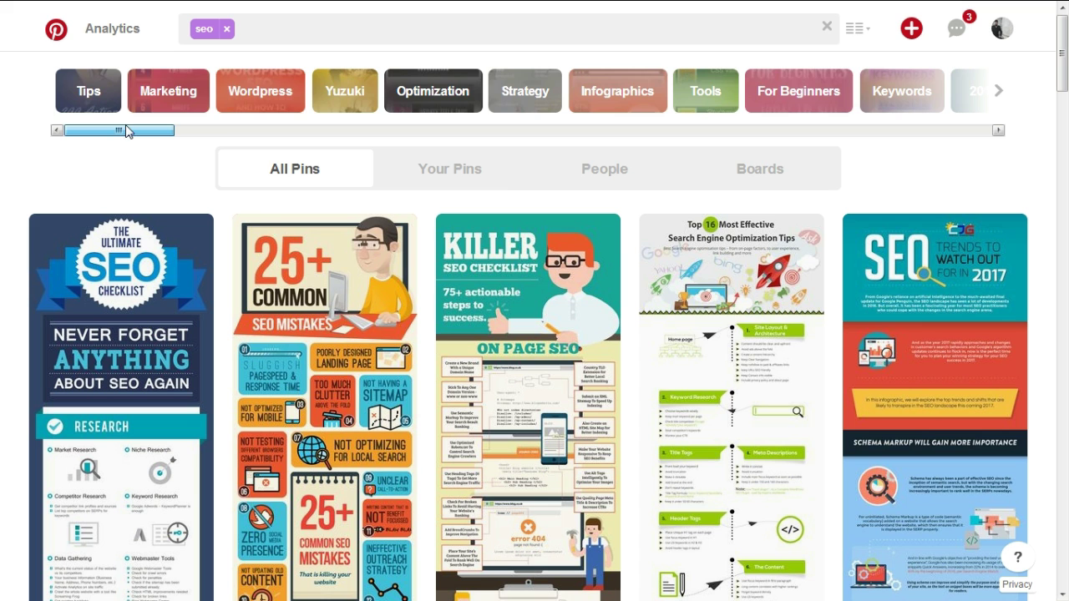
drag(138, 131, 199, 142)
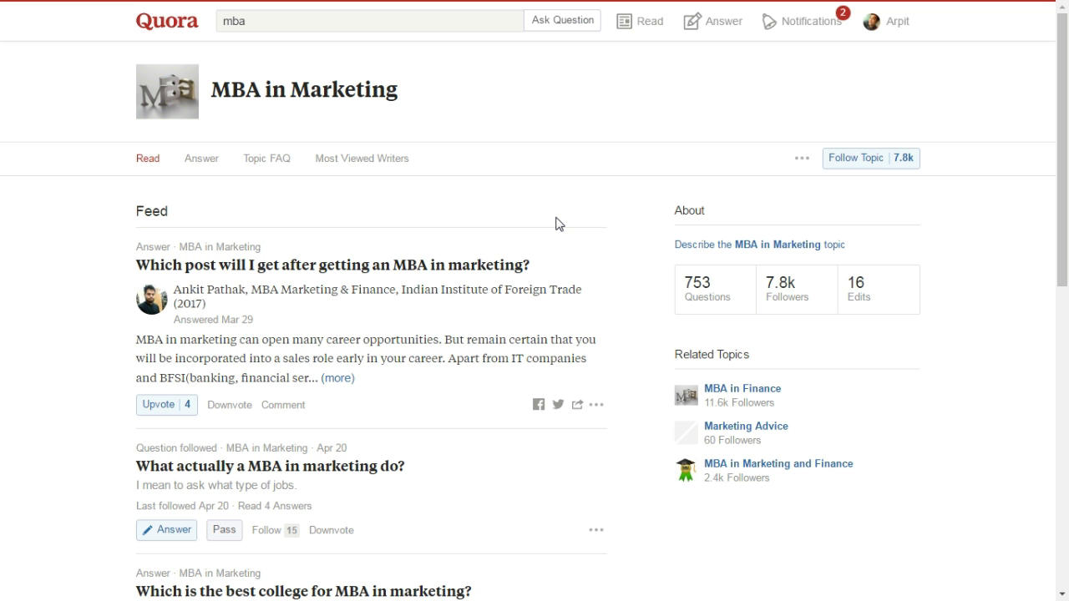
- Scroll through the questions and answers in Quora's MBA in Marketing topic feed
scroll(556, 222, down, 1)
scroll(558, 224, down, 5)
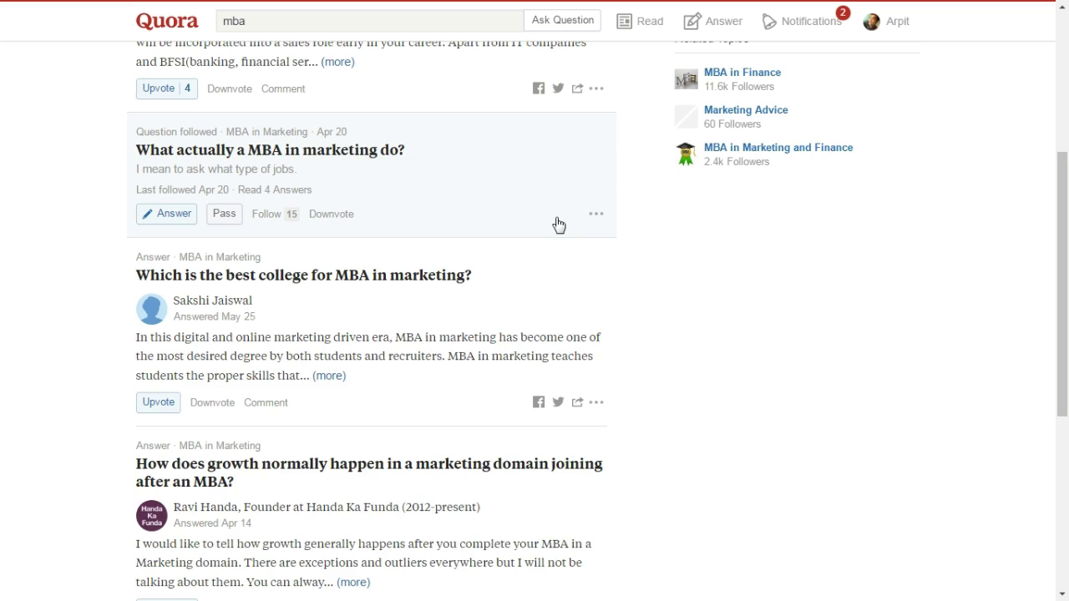
scroll(557, 224, down, 2)
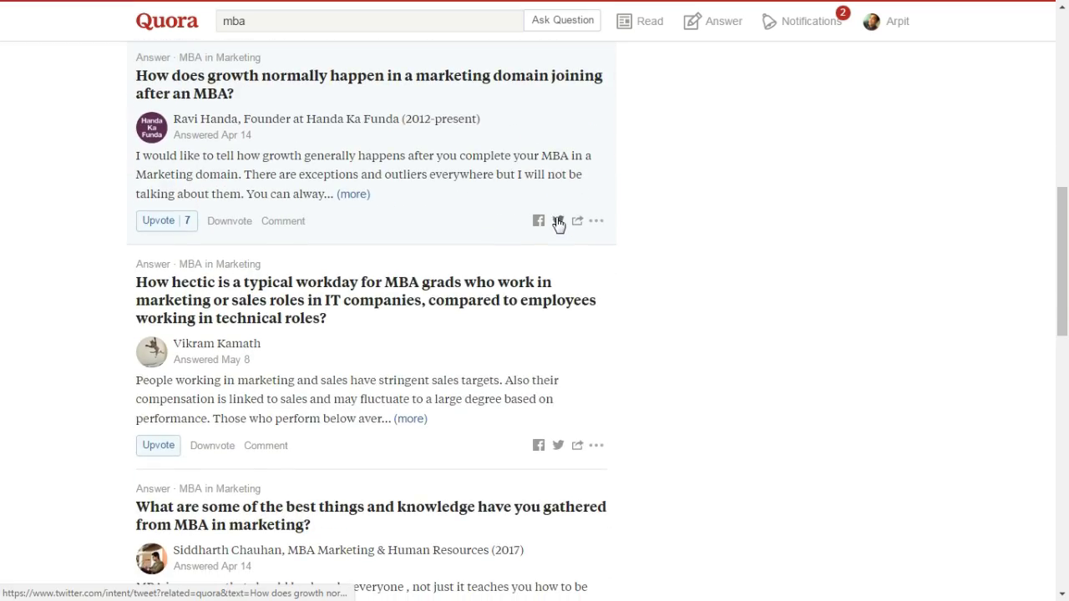
text(S)
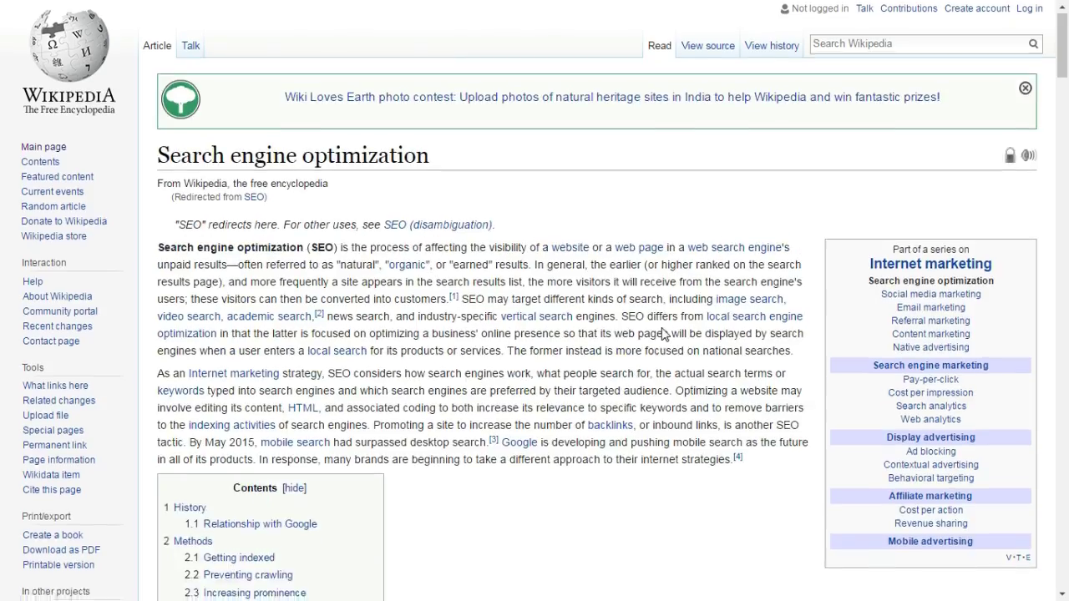
scroll(668, 334, down, 4)
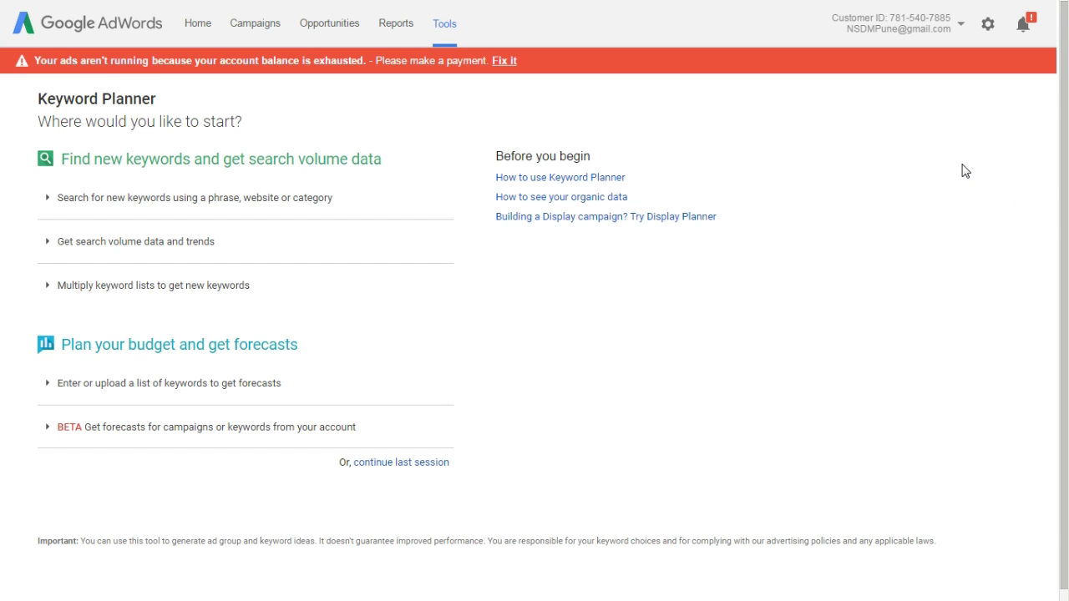
- Open the search volume and trends form and paste the MBA keyword list
click(185, 245)
click(183, 333)
key(ctrl+v)
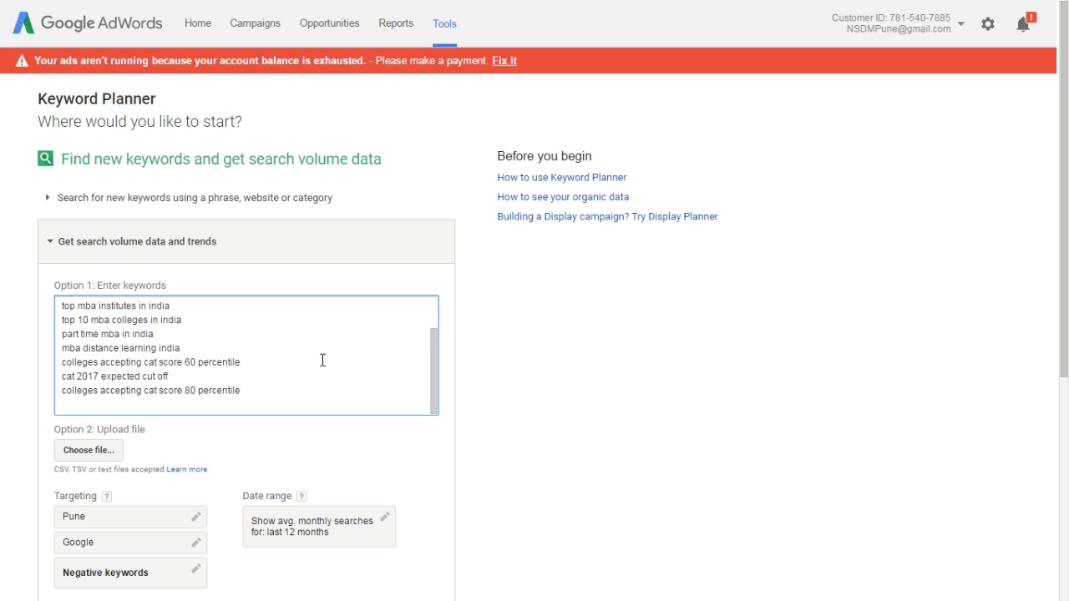
scroll(313, 408, down, 3)
- Remove Pune from targeting, save as all locations, and fetch the average monthly search volumes
click(191, 285)
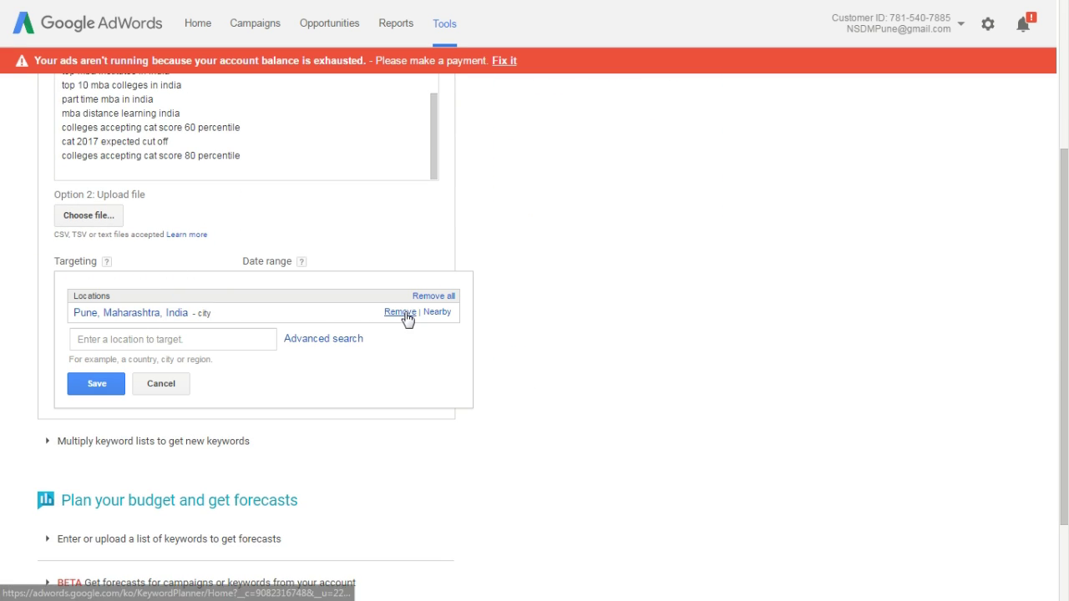
click(403, 312)
click(86, 389)
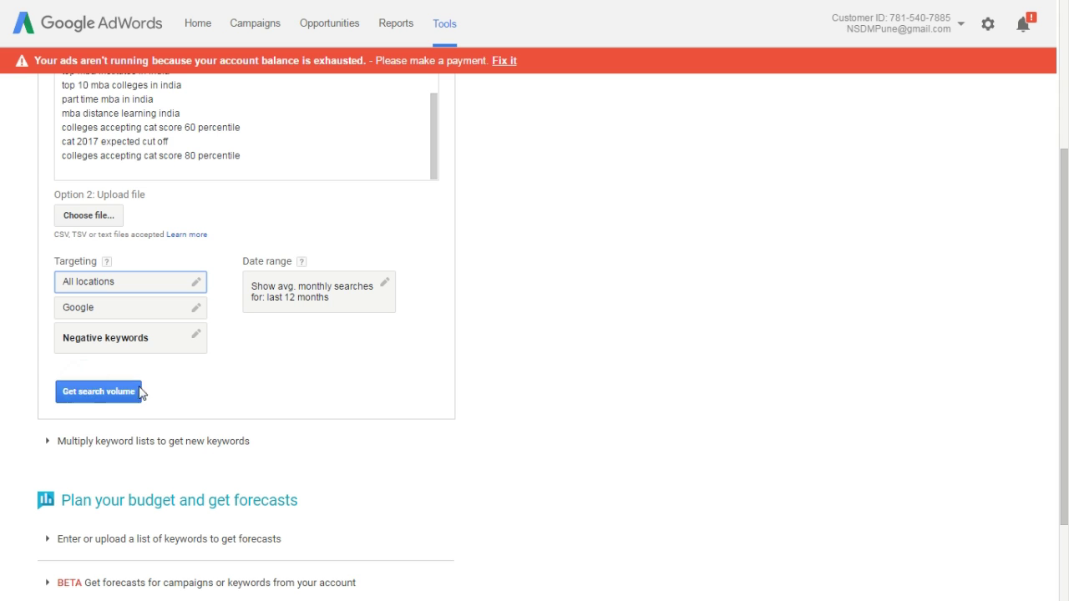
click(120, 400)
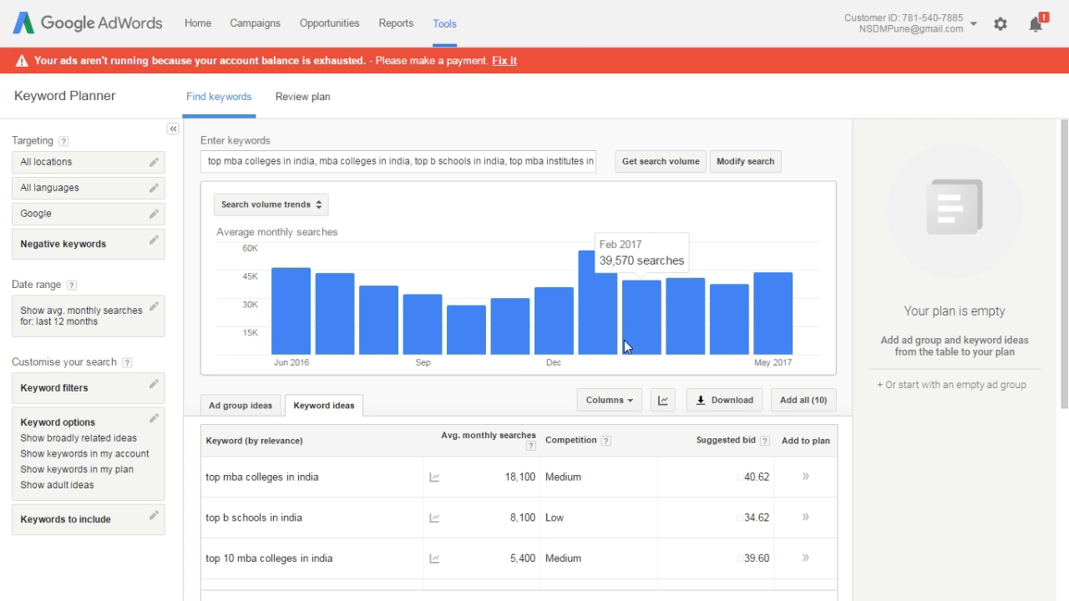
scroll(518, 389, down, 1)
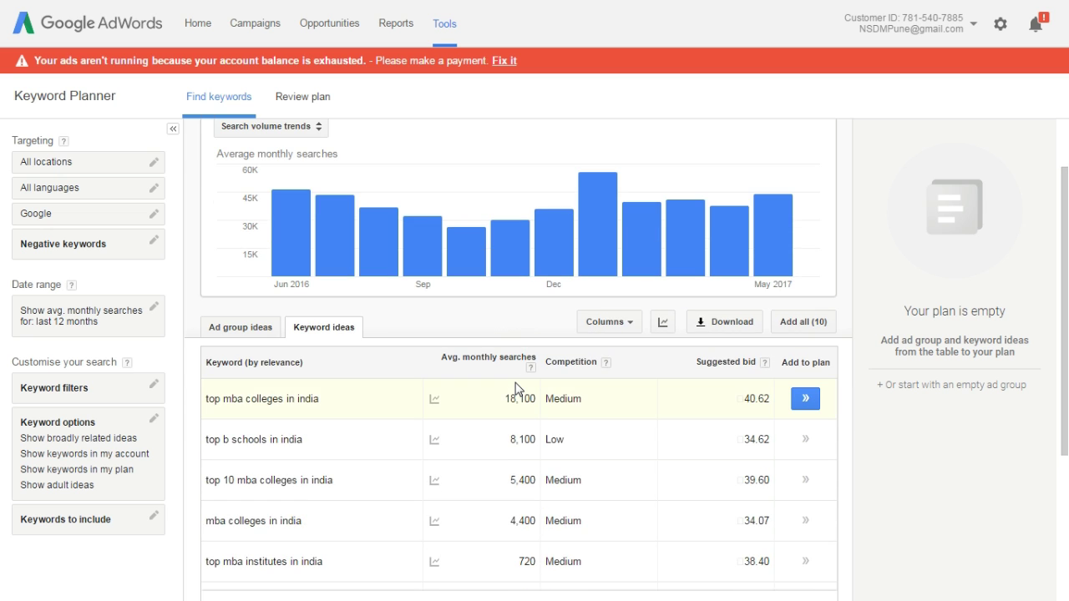
scroll(518, 389, down, 1)
scroll(518, 389, down, 1)
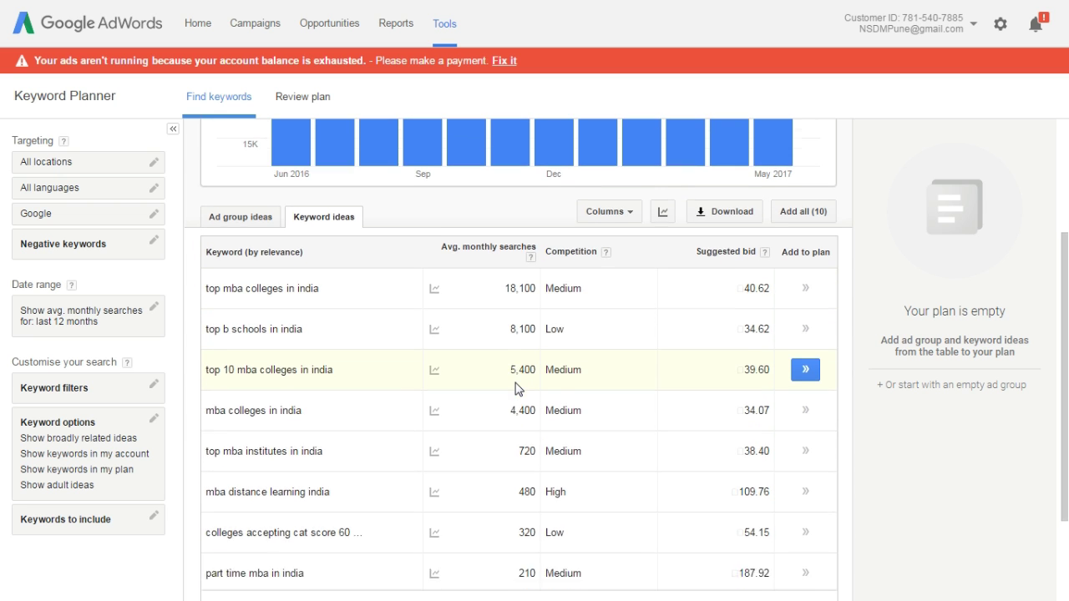
scroll(516, 388, down, 1)
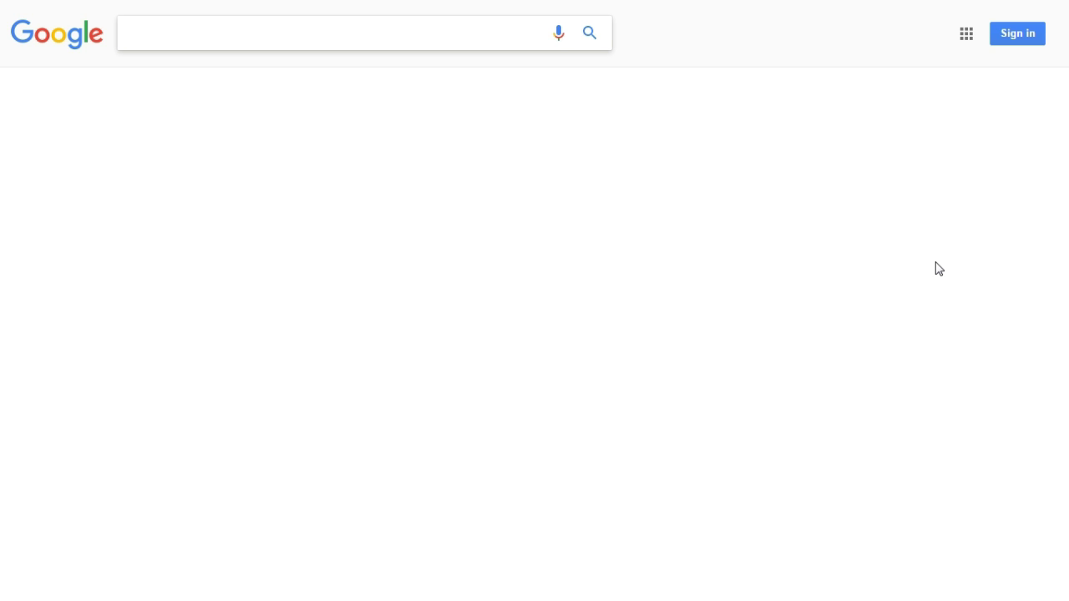
- Search Google for 'allintitle:hair spa in pune' and review the roughly 78 results
text(allin)
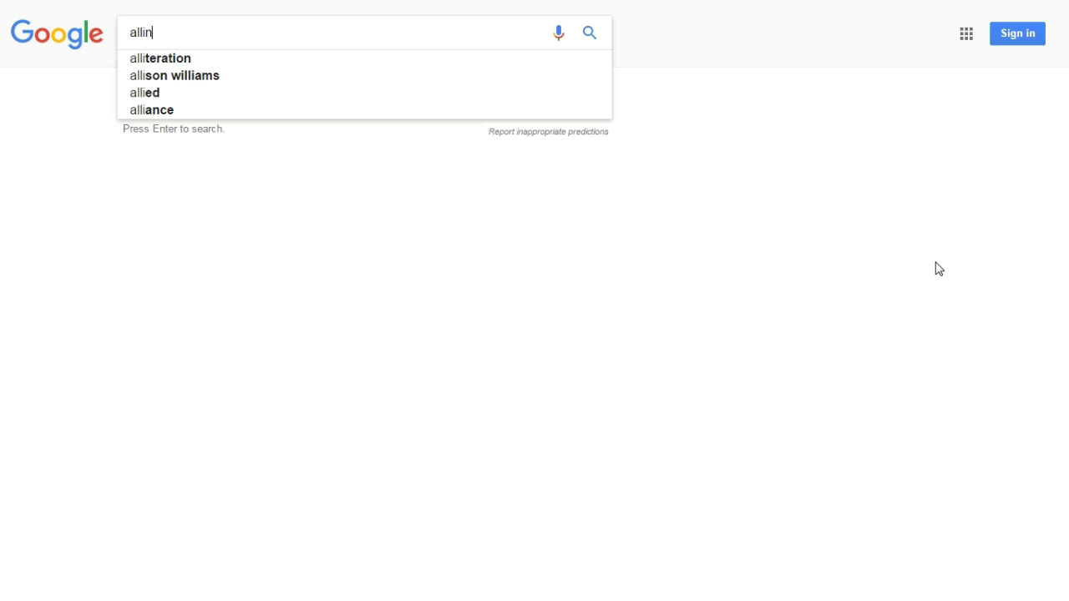
text(title)
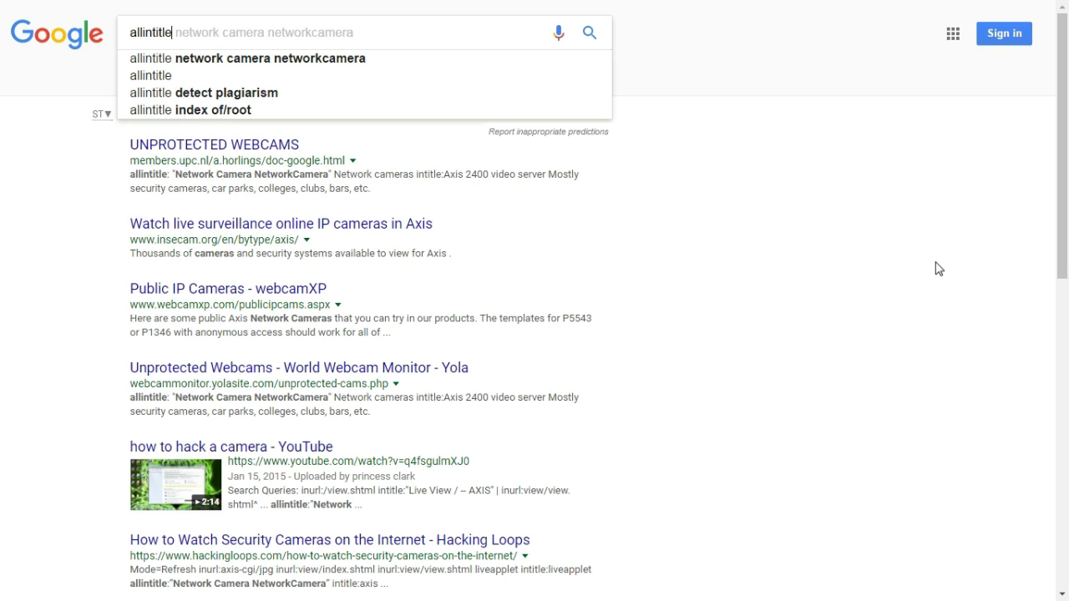
text(:hair spa in pune)
key(Return)
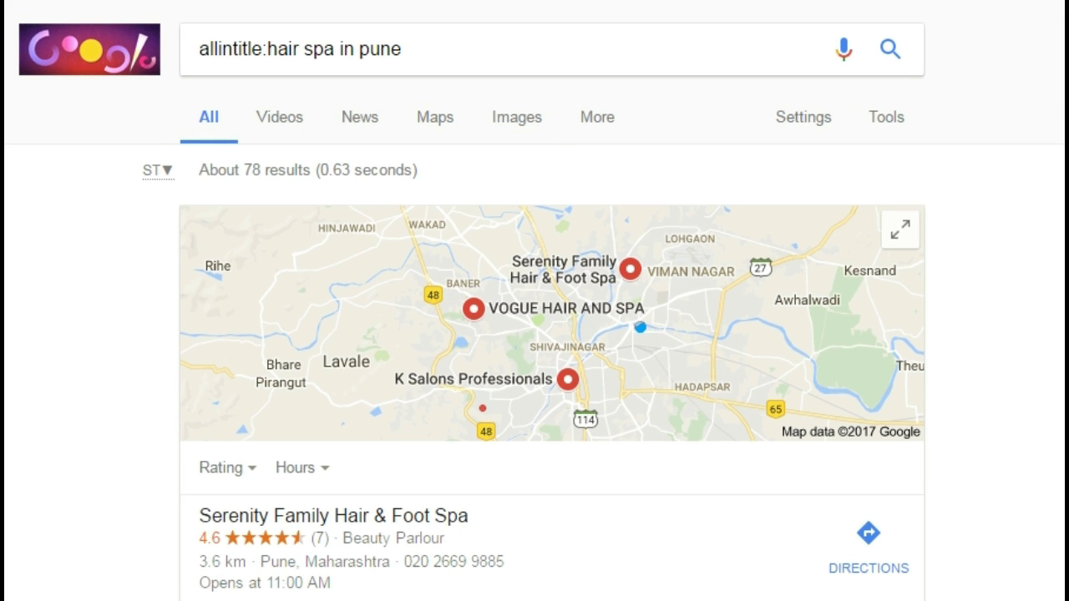
scroll(535, 334, down, 6)
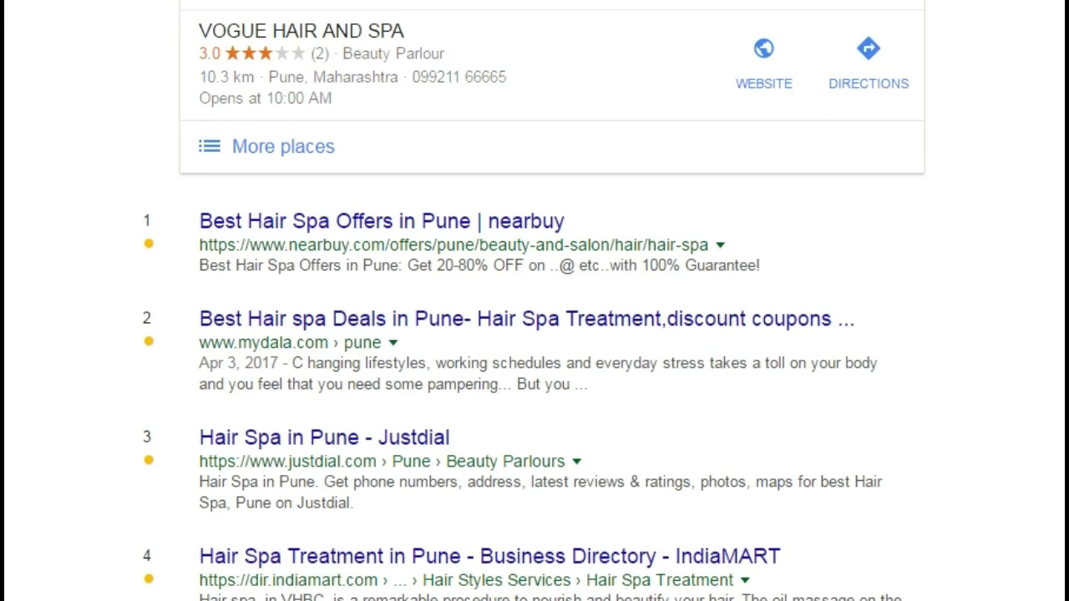
scroll(535, 334, down, 2)
scroll(534, 334, down, 2)
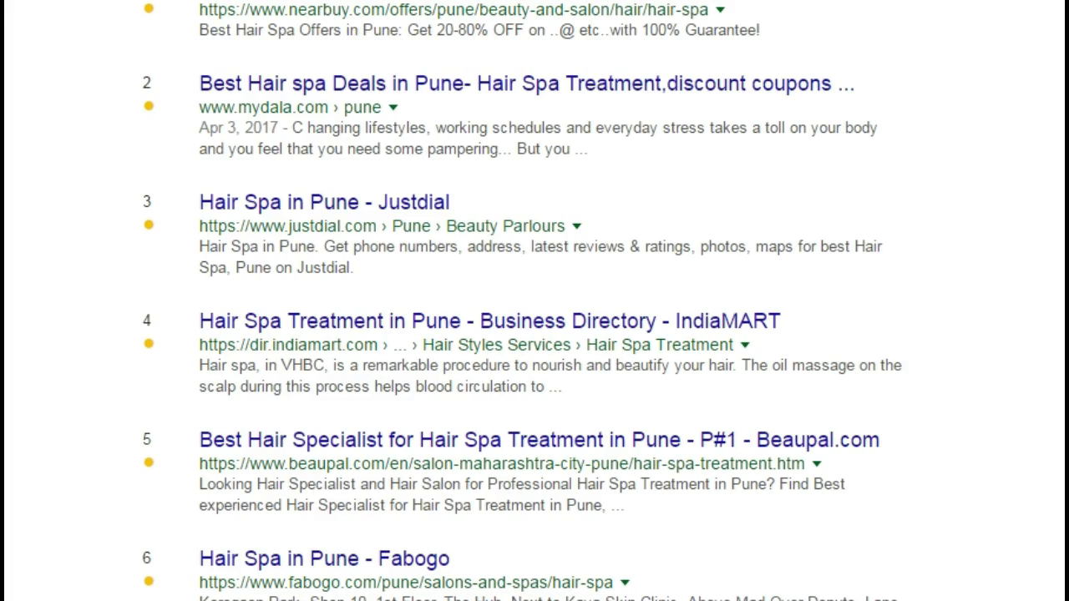
scroll(535, 334, down, 2)
scroll(262, 52, up, 15)
- Change the operator to 'allinurl:hair spa in pune' and rerun it, getting about 44 results
click(263, 50)
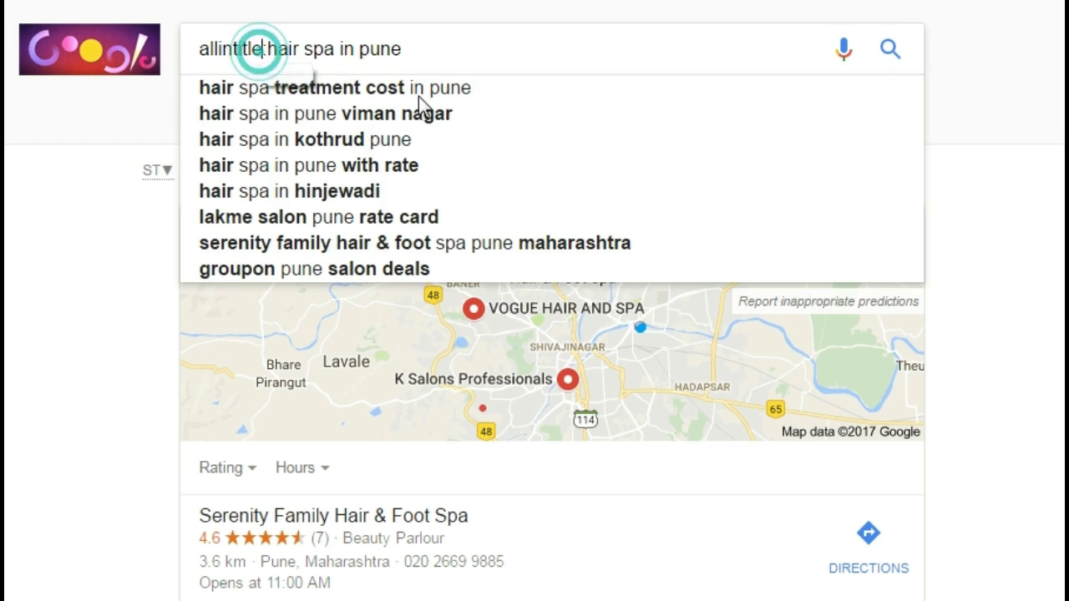
key(BackSpace)
key(BackSpace)
key(BackSpace)
key(BackSpace)
key(BackSpace)
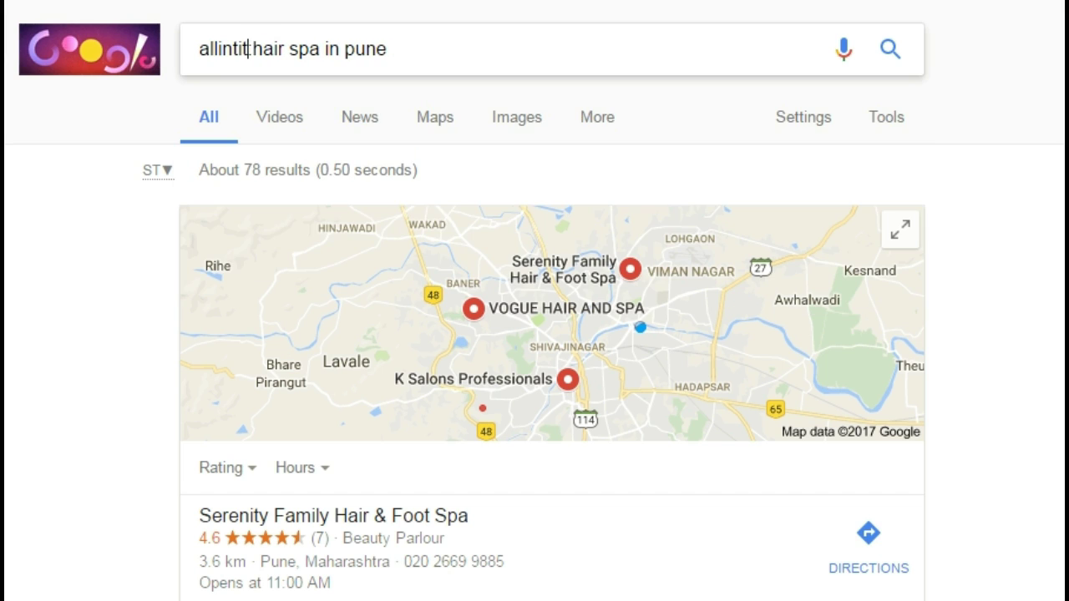
text(url)
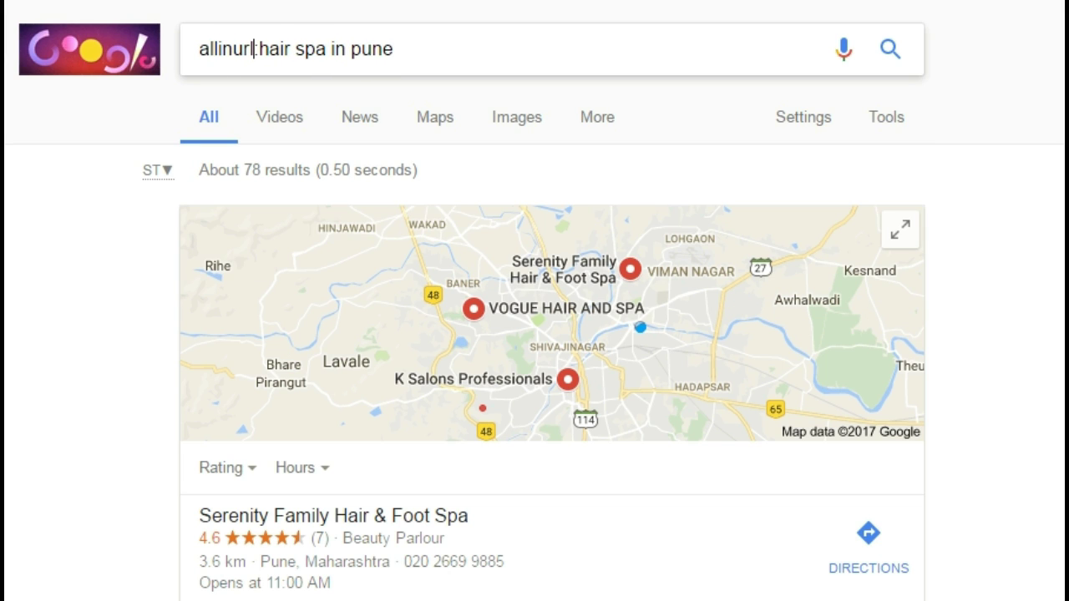
key(Return)
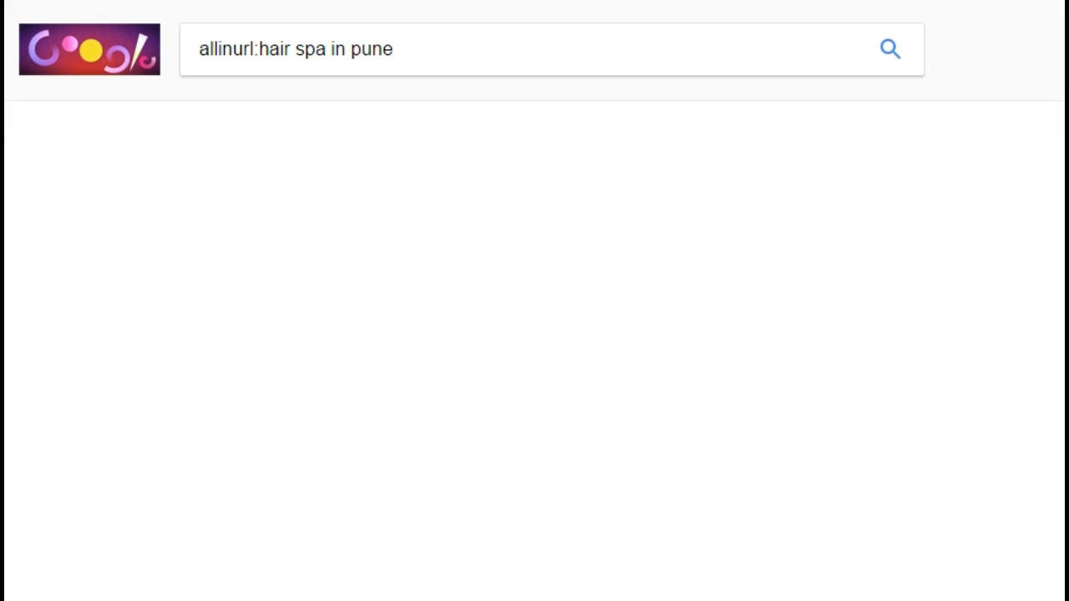